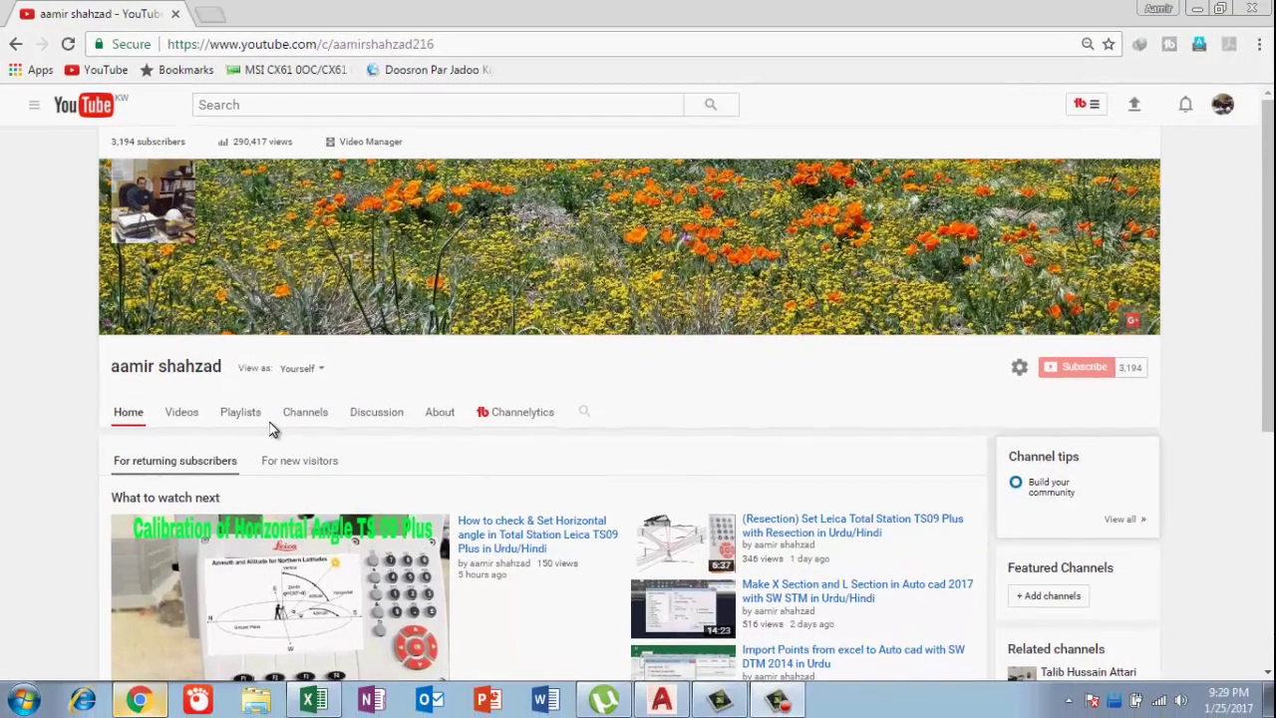
Open the YouTube channel's Playlists link in a new Chrome tab and switch to that tab.
right_click(246, 421)
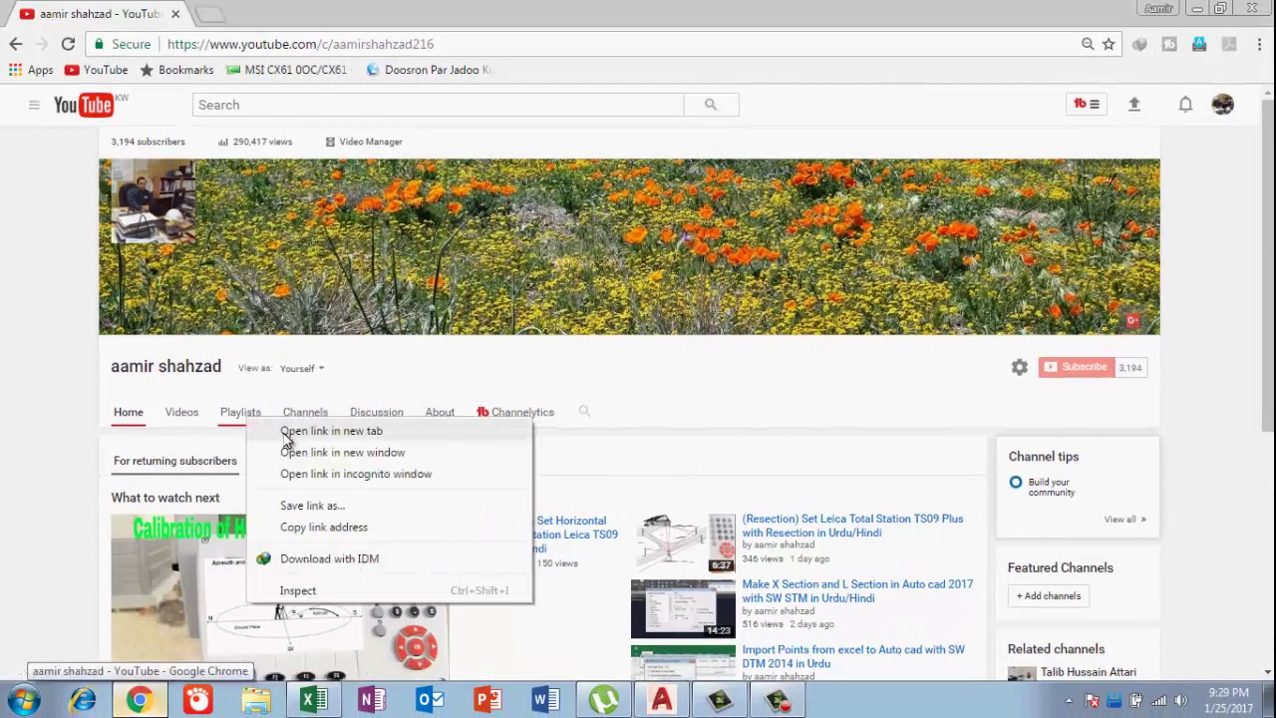
left_click(284, 435)
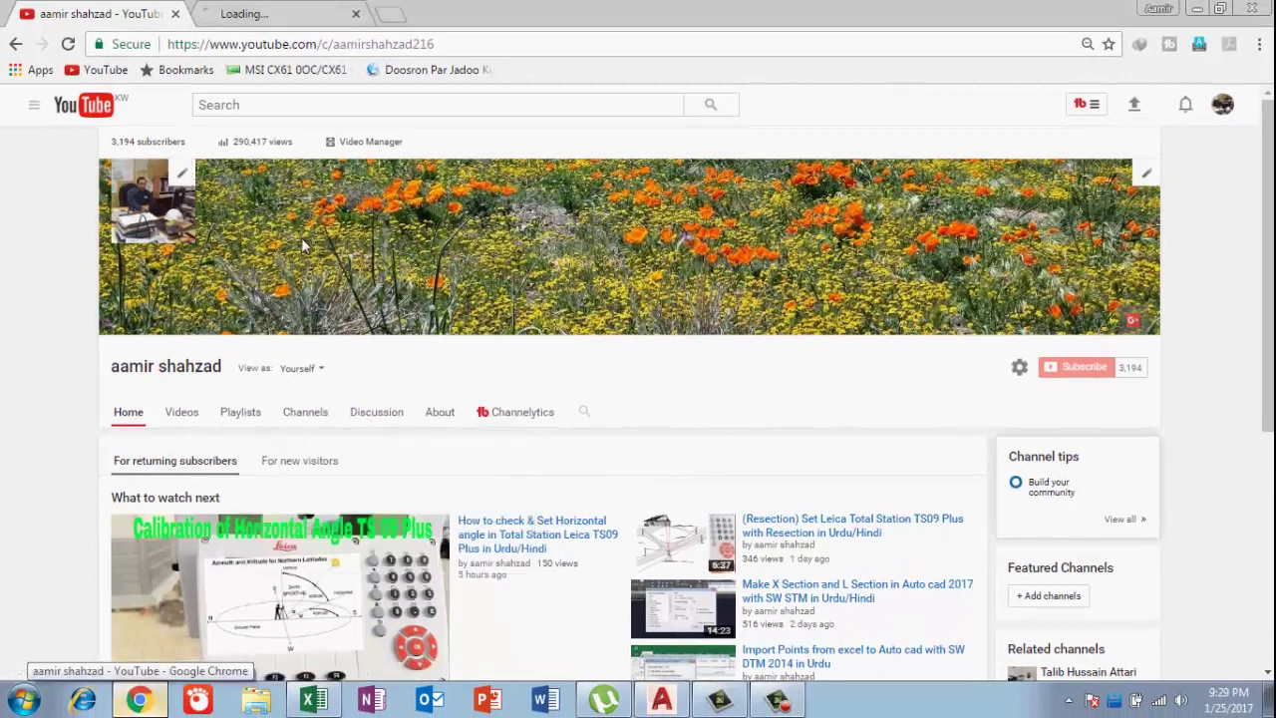
left_click(306, 17)
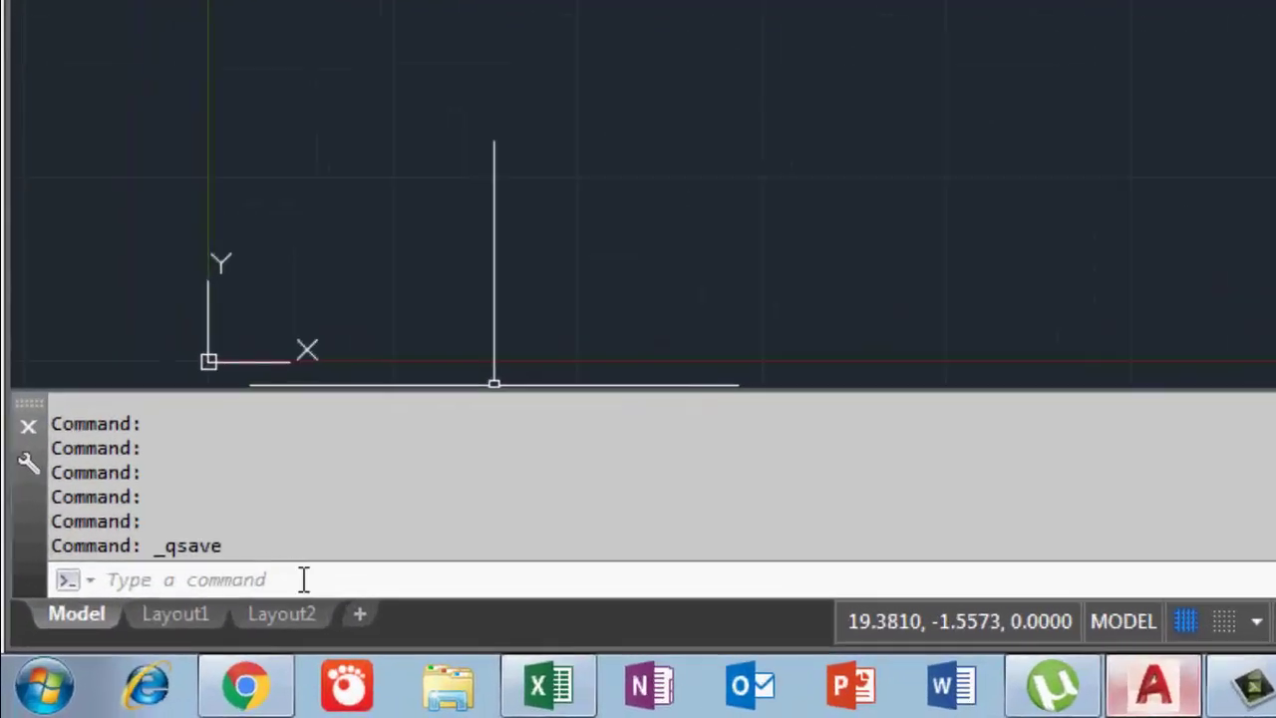
Run UN to check Drawing Units (decimal, four decimal places, decimal degrees) and accept them.
left_click(172, 637)
type("u")
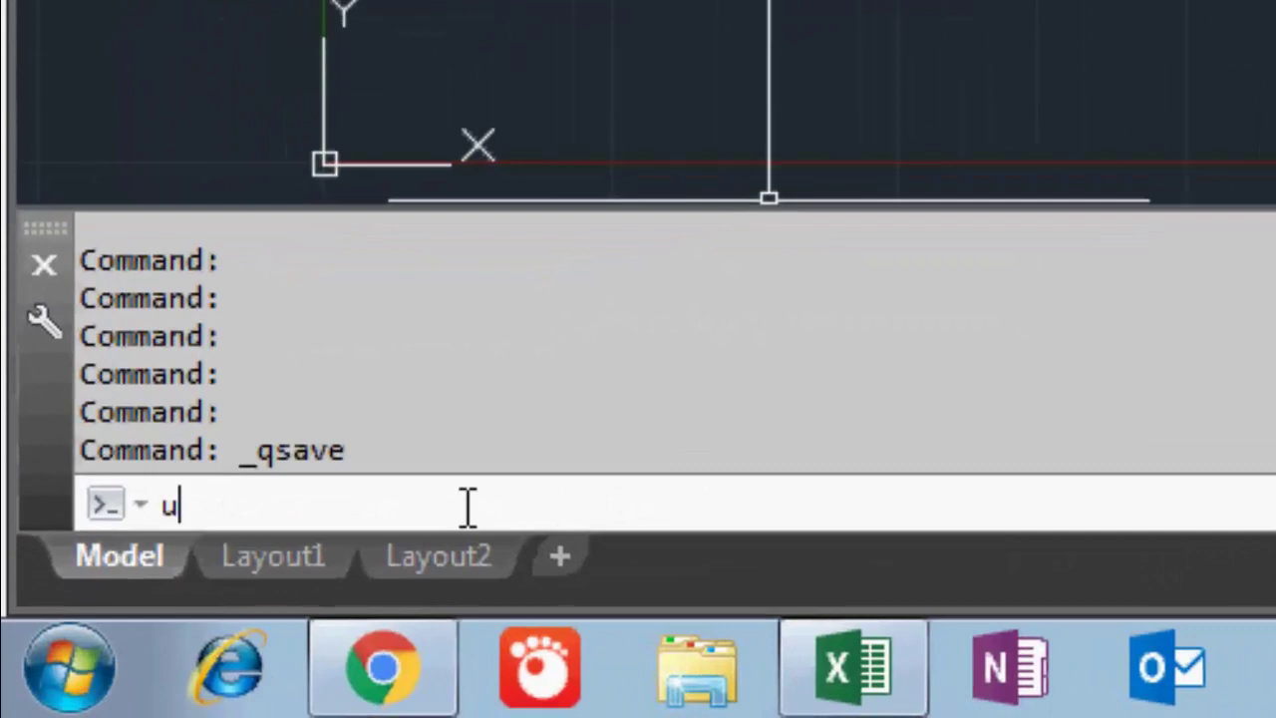
type("n")
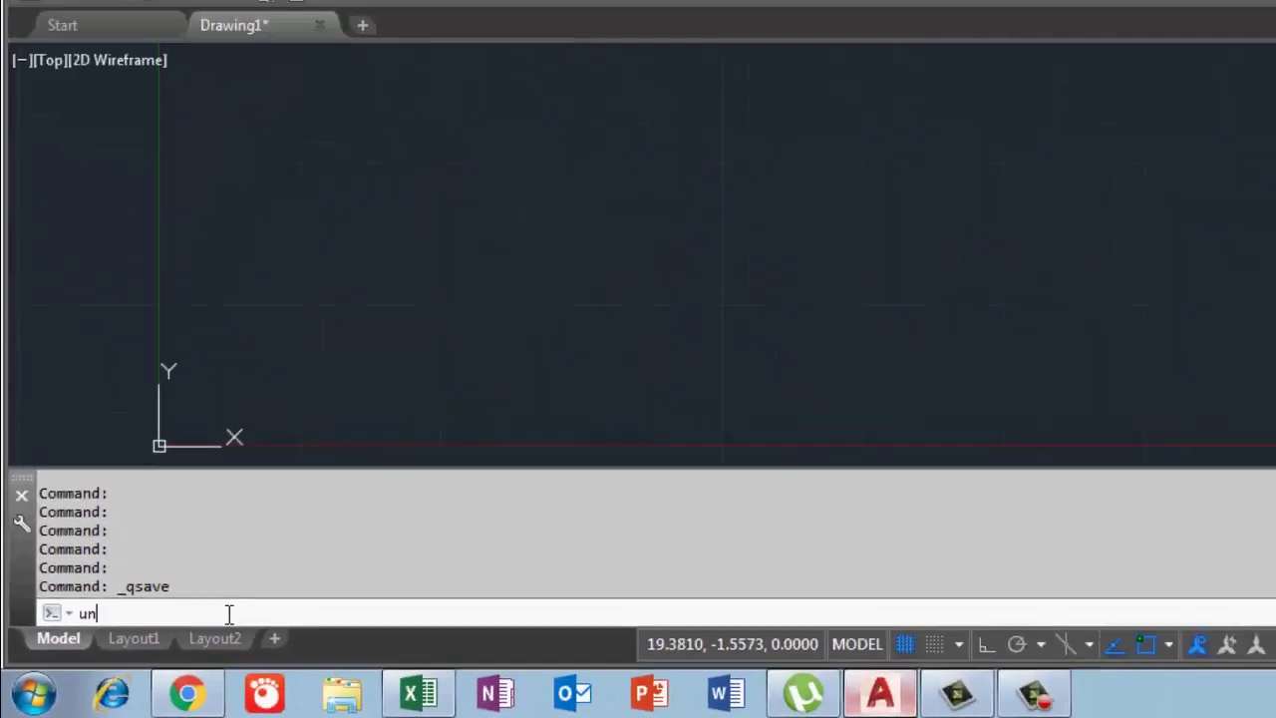
key("Return")
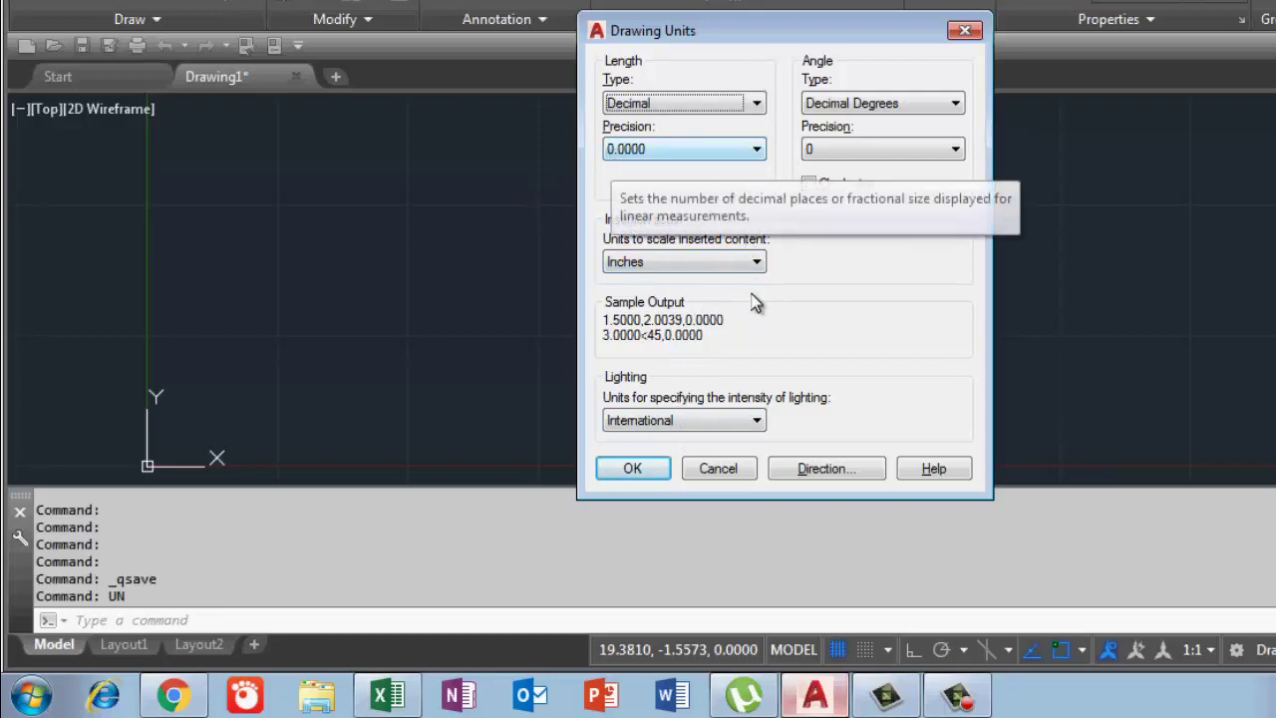
left_click(634, 469)
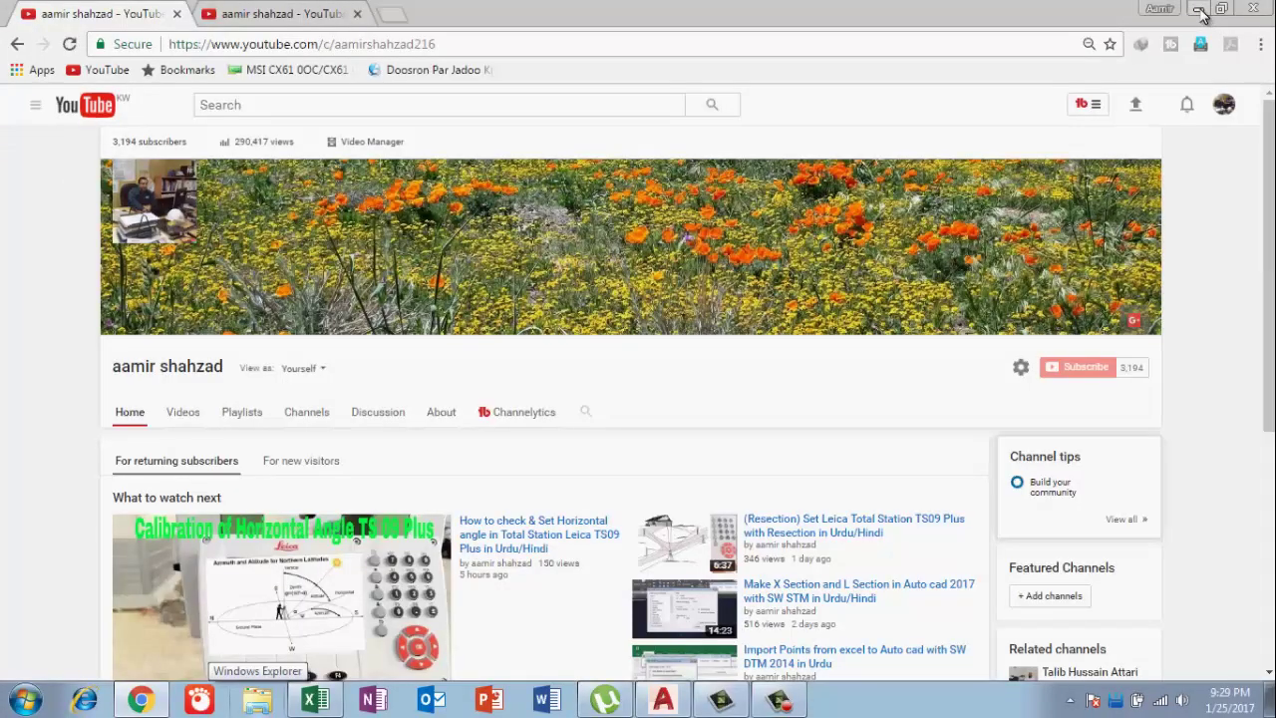
In the intersection workbook, middle-align and right-align headers A1:E1, then minimise Excel.
left_click(1199, 10)
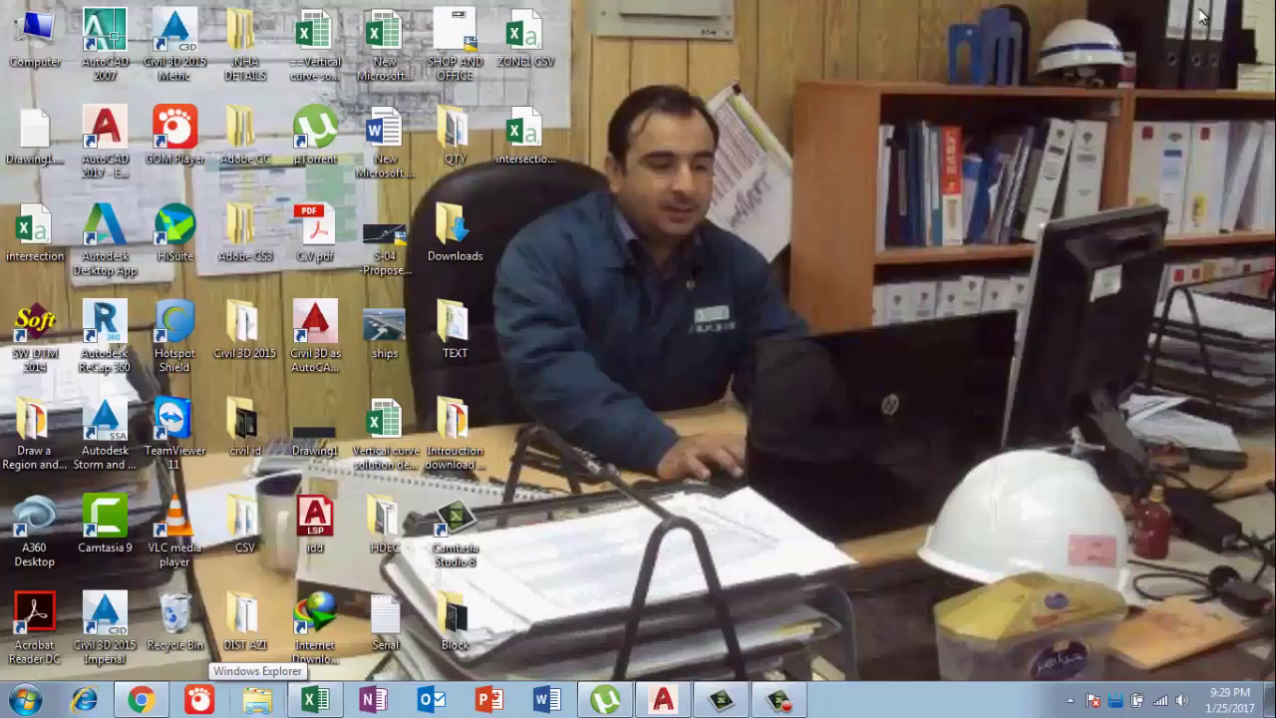
left_click(312, 699)
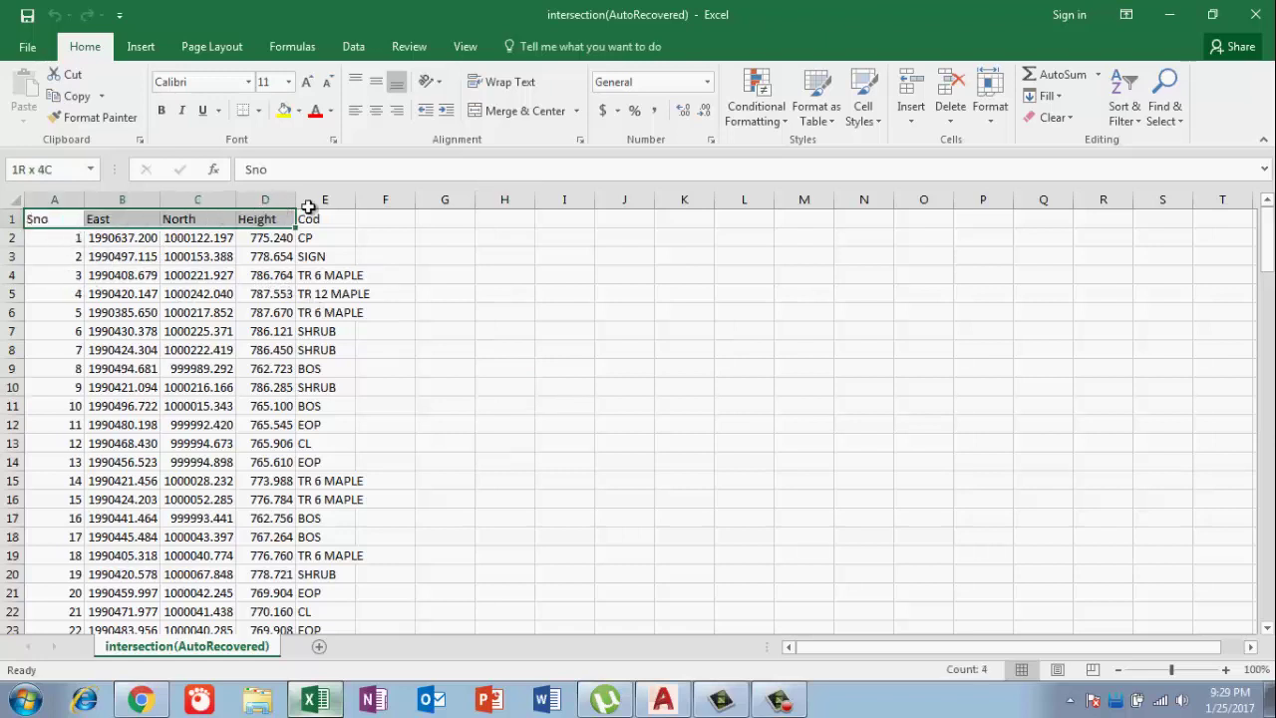
left_click_drag(32, 219, 329, 218)
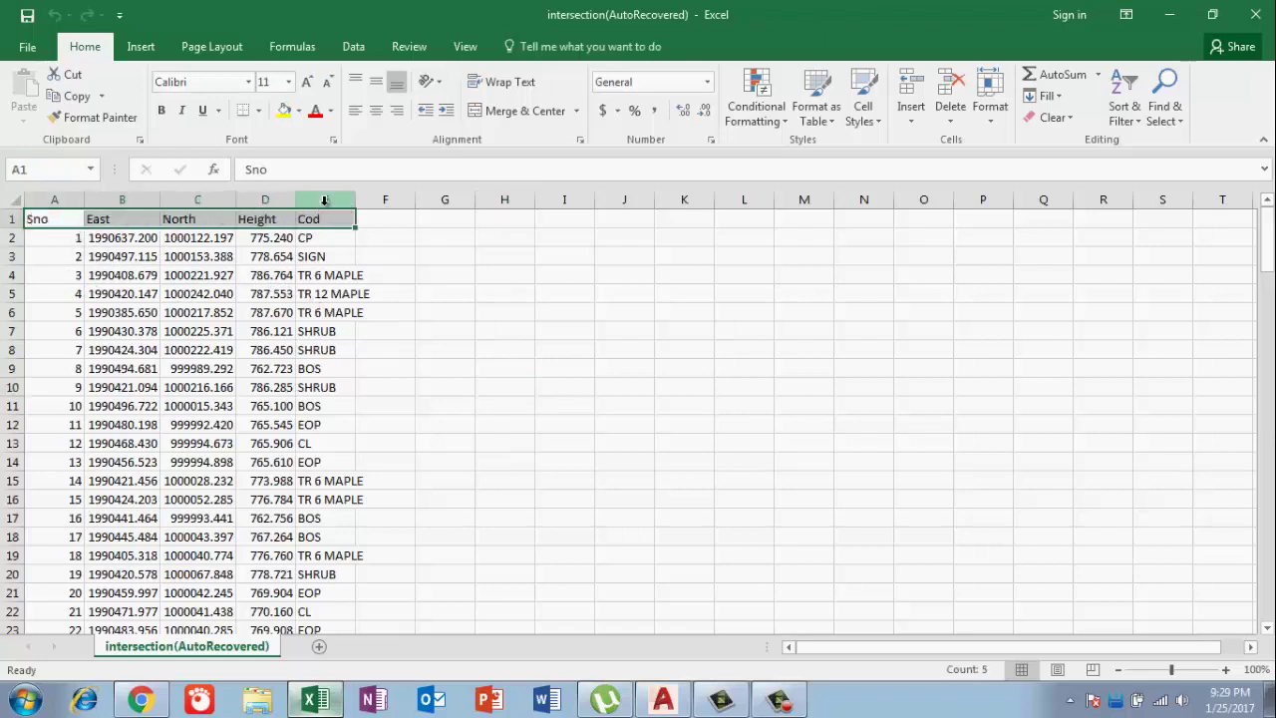
left_click(376, 109)
left_click(377, 84)
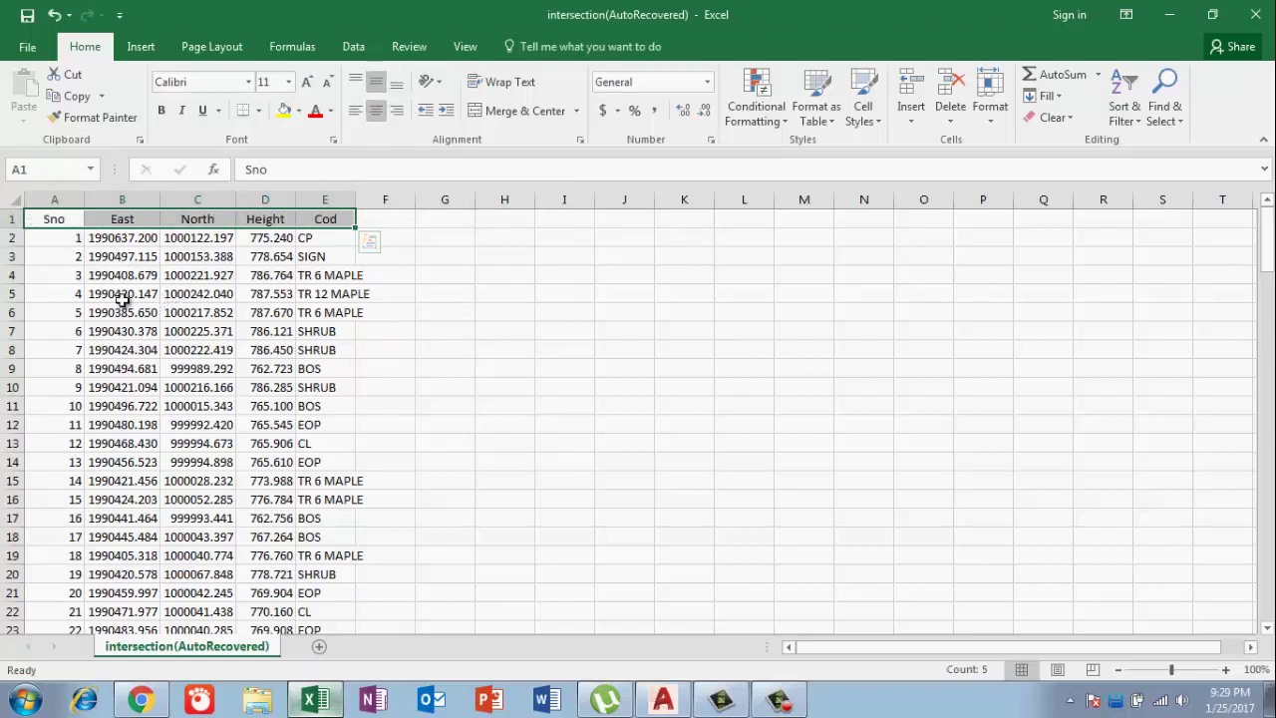
left_click(397, 109)
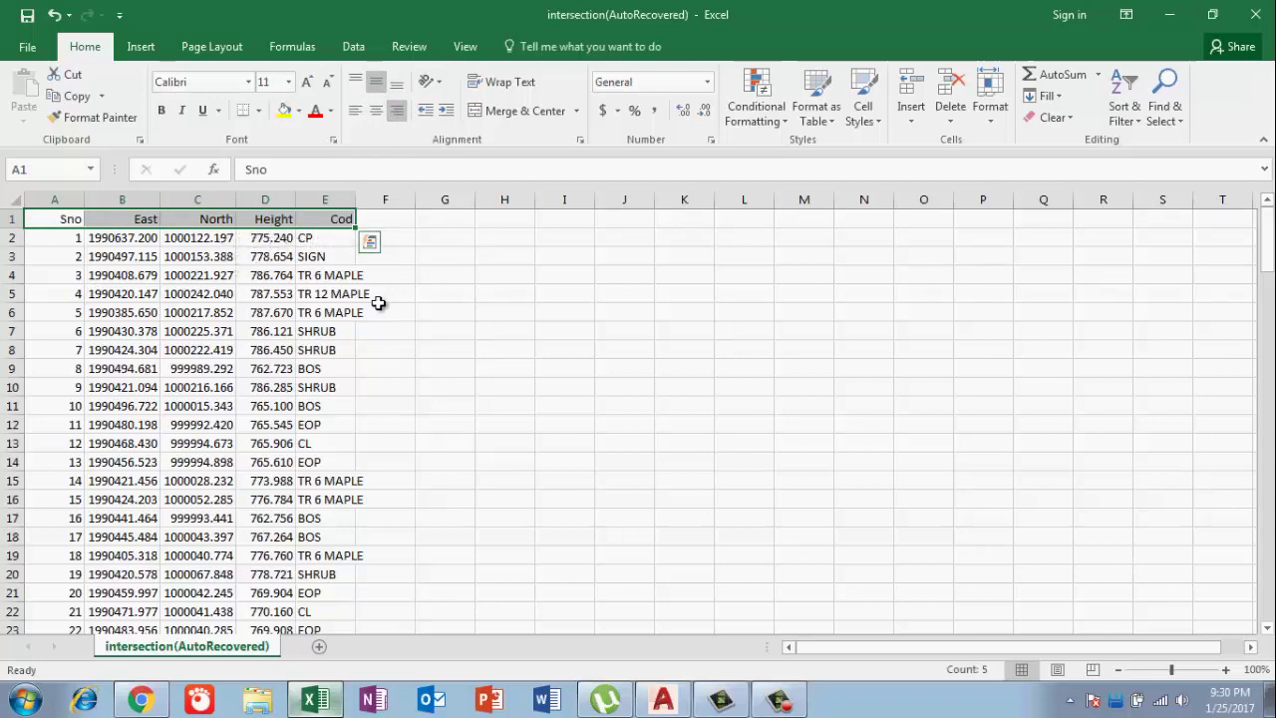
left_click(428, 315)
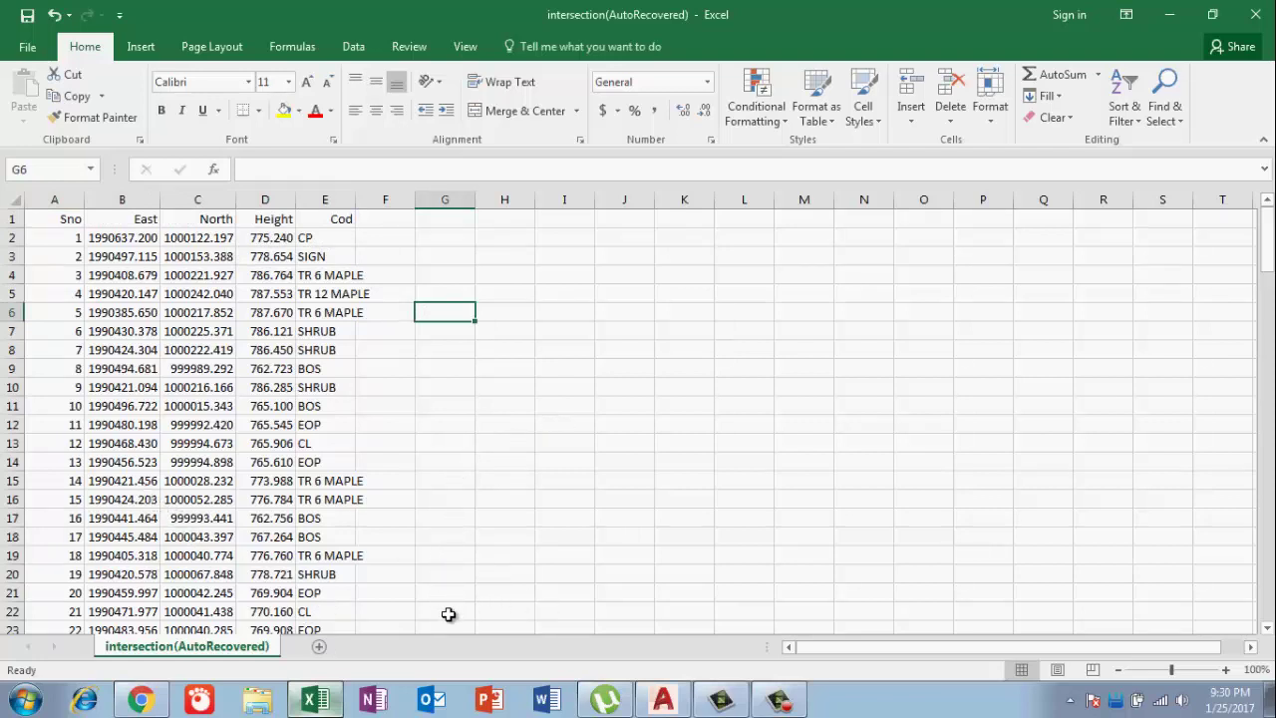
left_click(1168, 24)
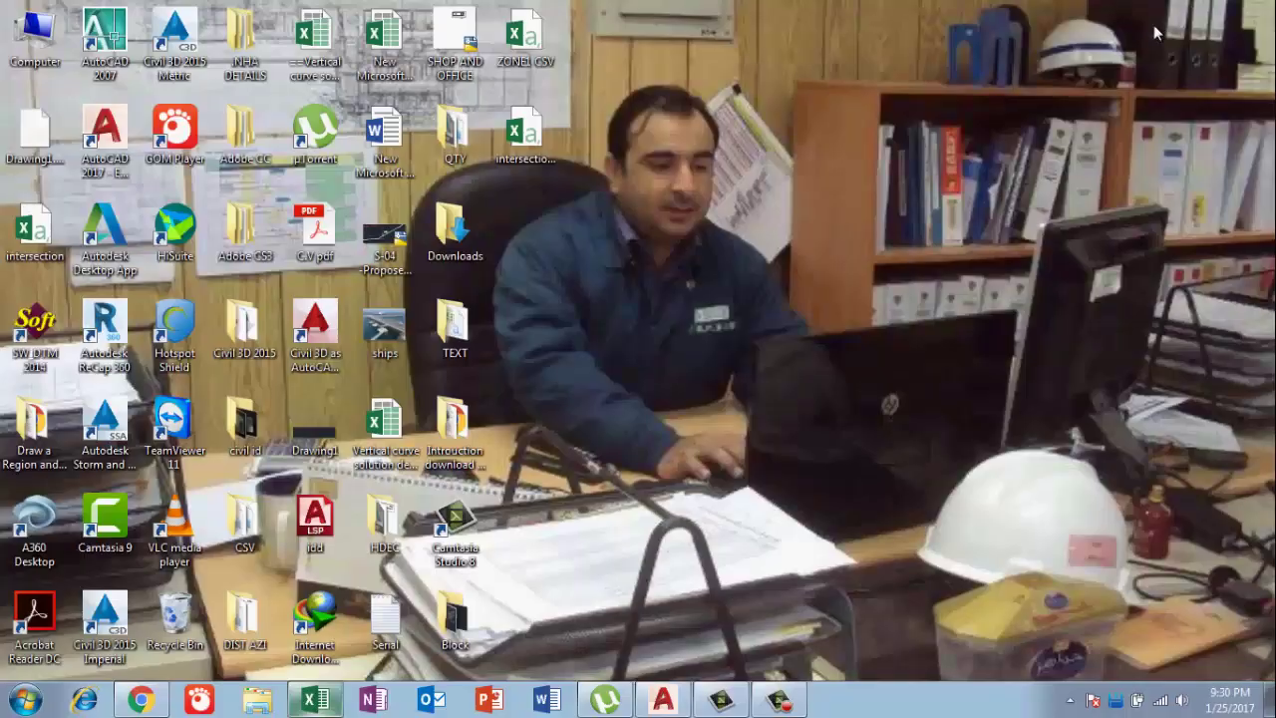
Launch SW_DTM and import Excel range A2:E138 as survey points into the AutoCAD drawing.
double_click(40, 339)
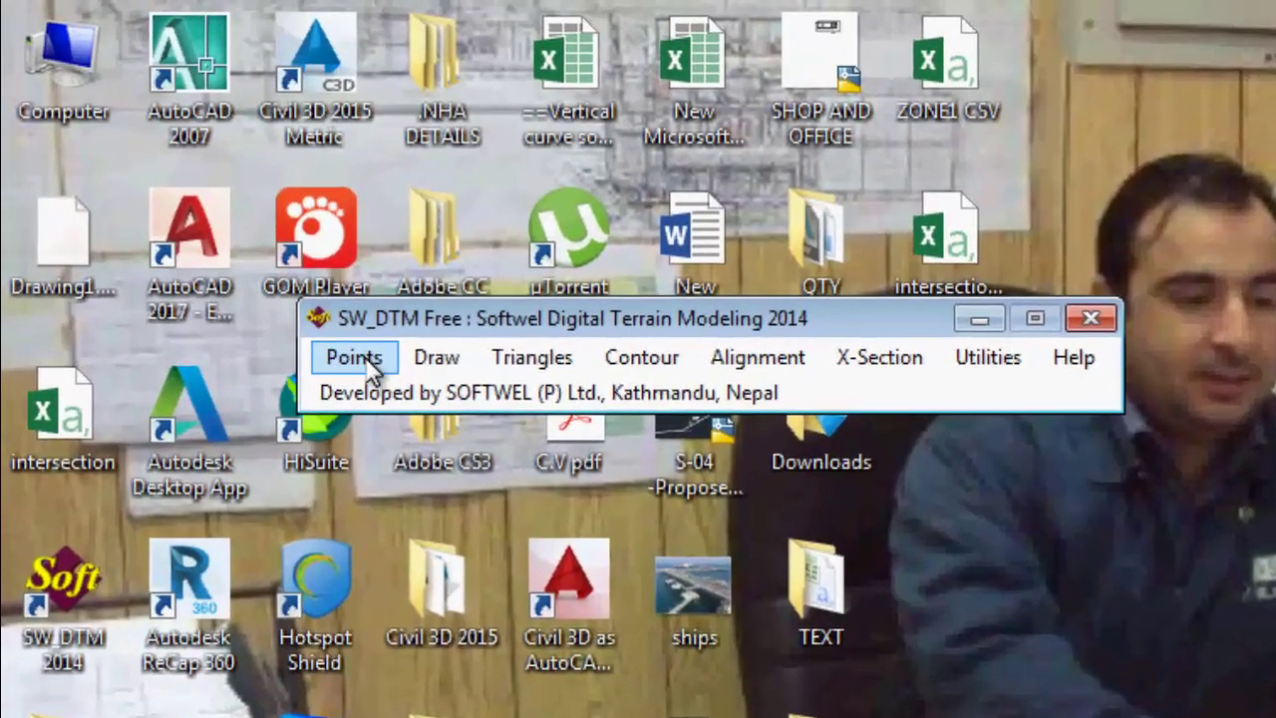
left_click(205, 202)
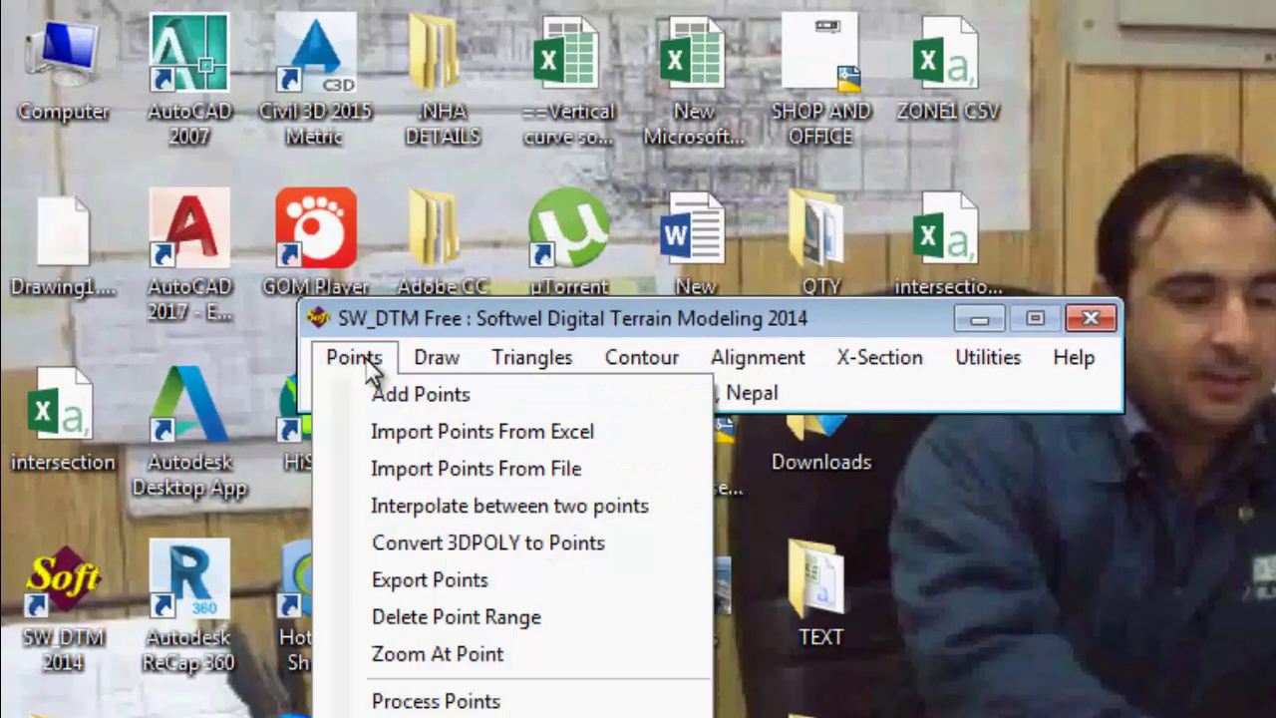
left_click(432, 439)
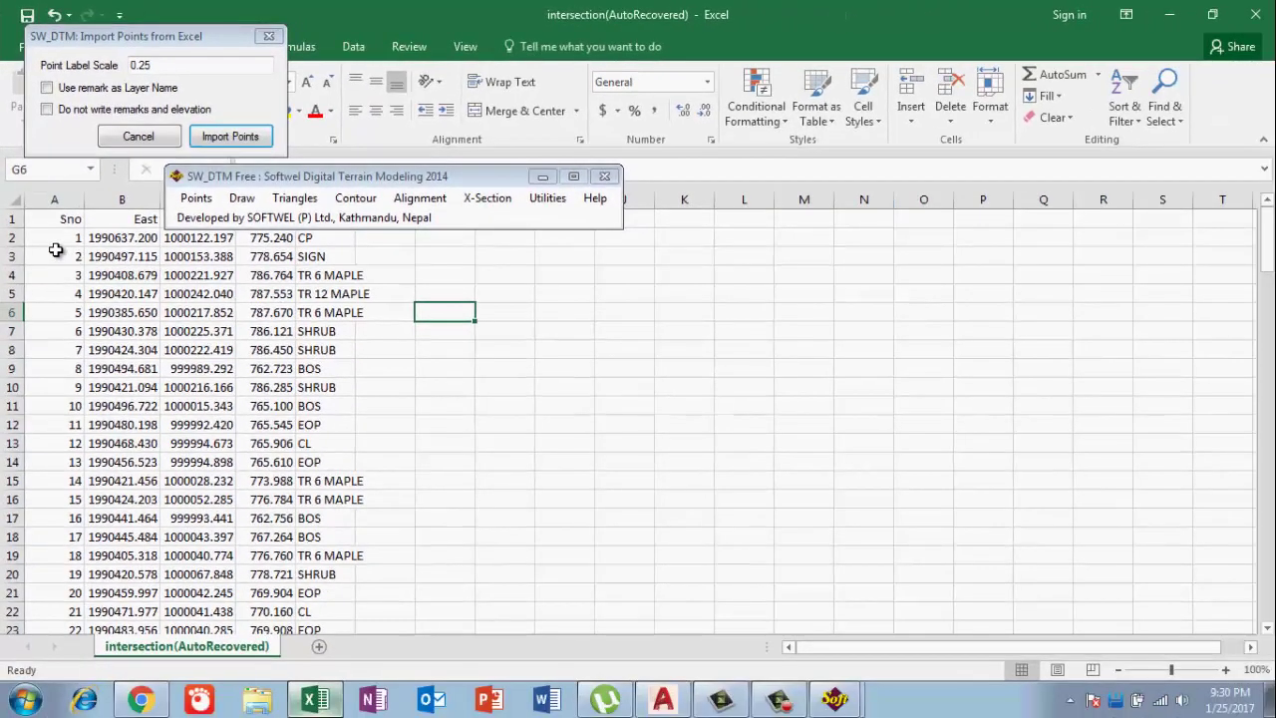
mouse_move(54, 239)
left_mouse_down()
mouse_move(322, 703)
mouse_move(296, 121)
left_mouse_up()
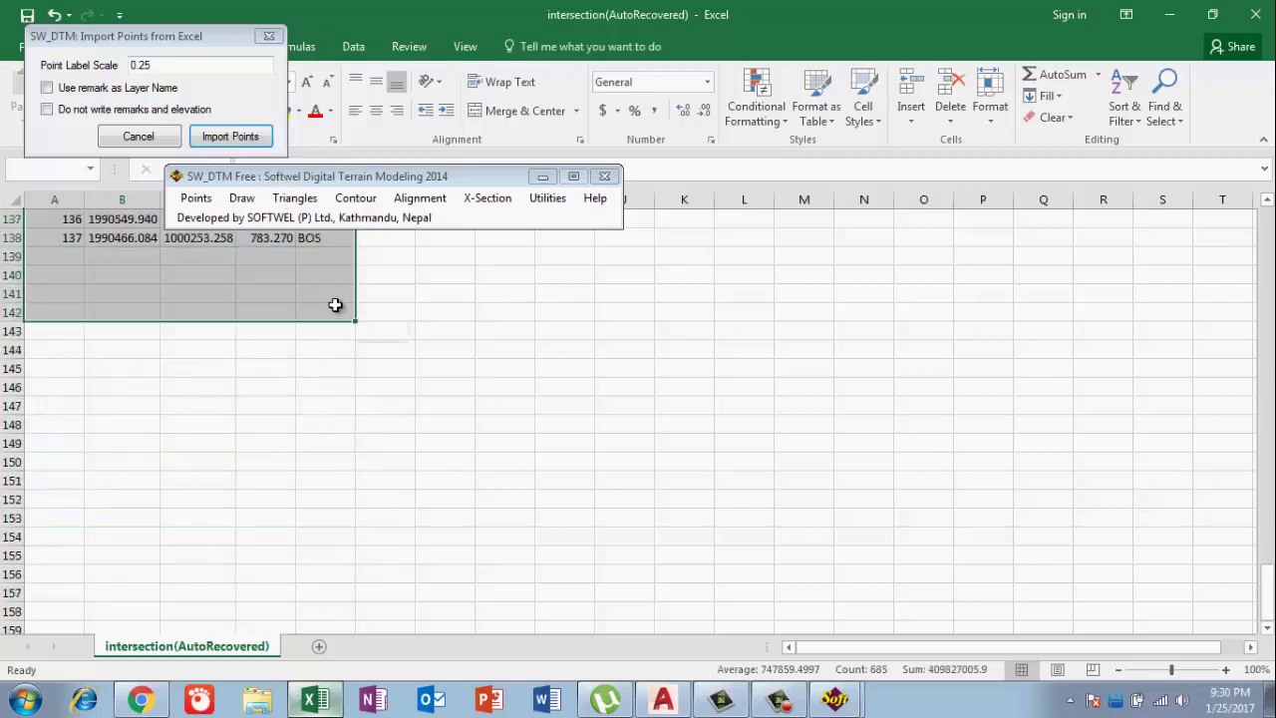
left_click_drag(296, 120, 331, 239)
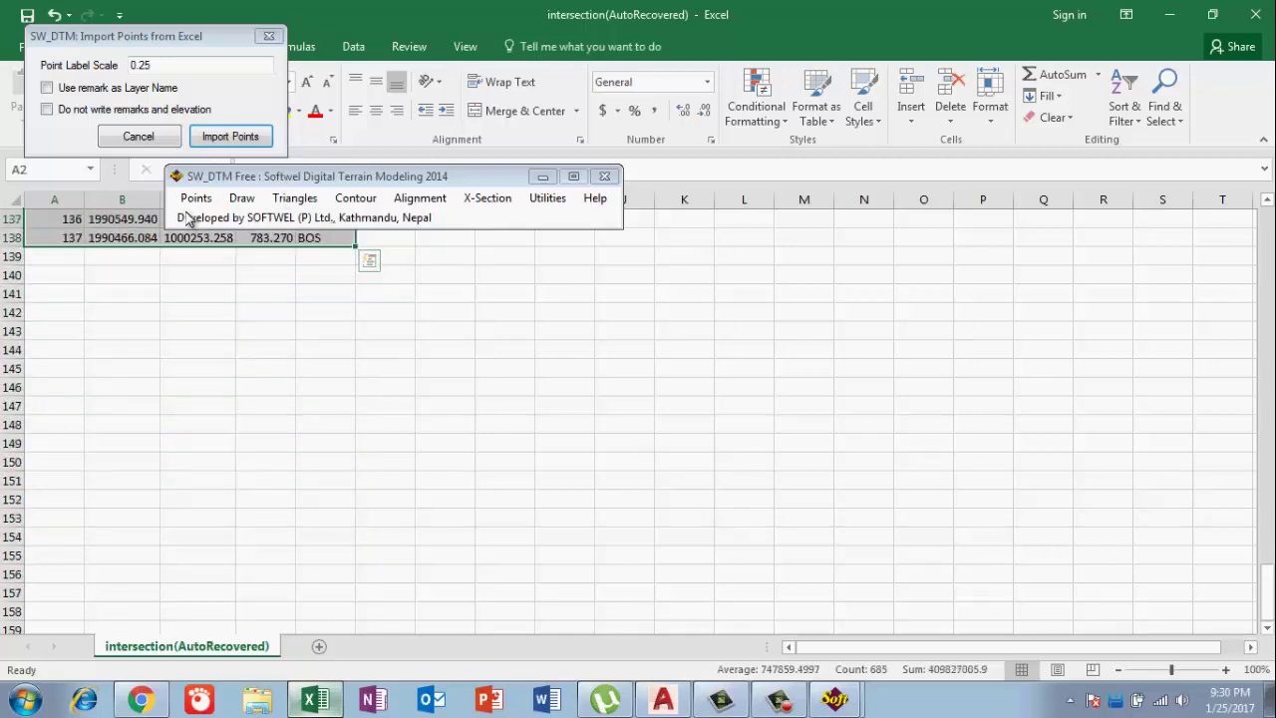
left_click(219, 135)
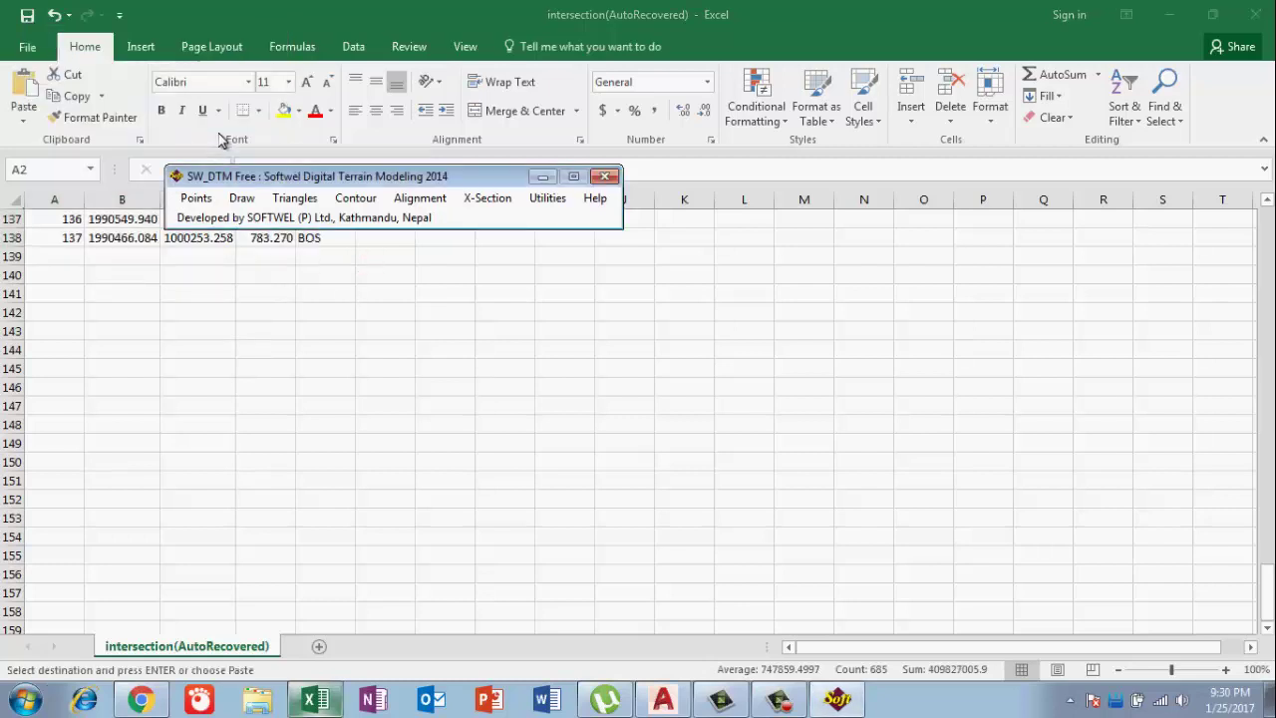
left_click(664, 702)
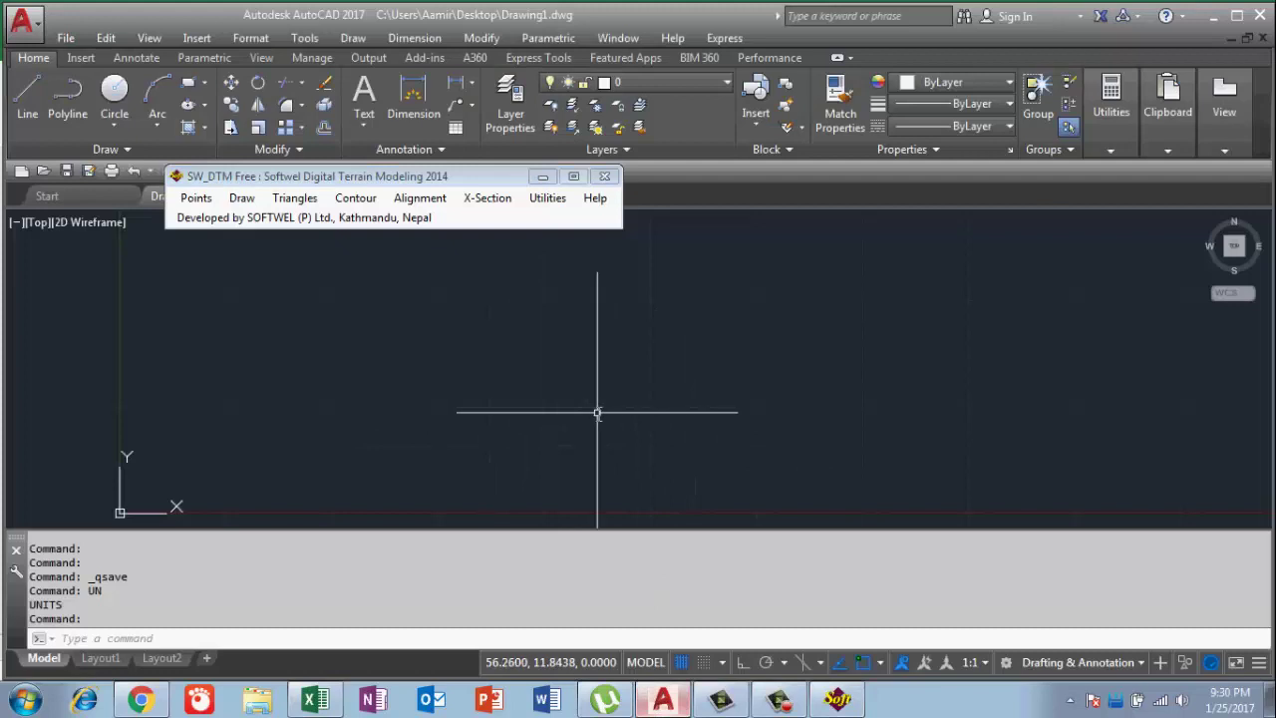
Zoom to extents and adjust the zoom so the imported magenta survey points are visible.
scroll(569, 409, "down", 3)
scroll(558, 418, "down", 2)
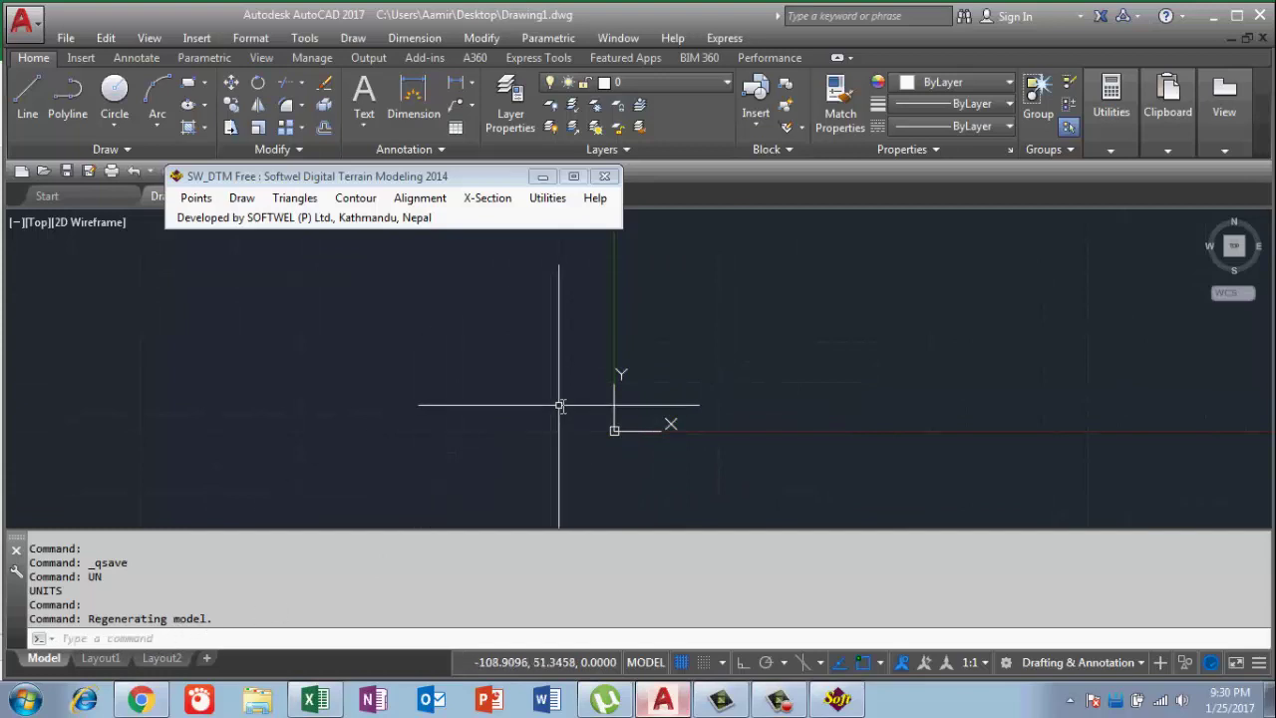
middle_click(669, 379)
middle_click(668, 379)
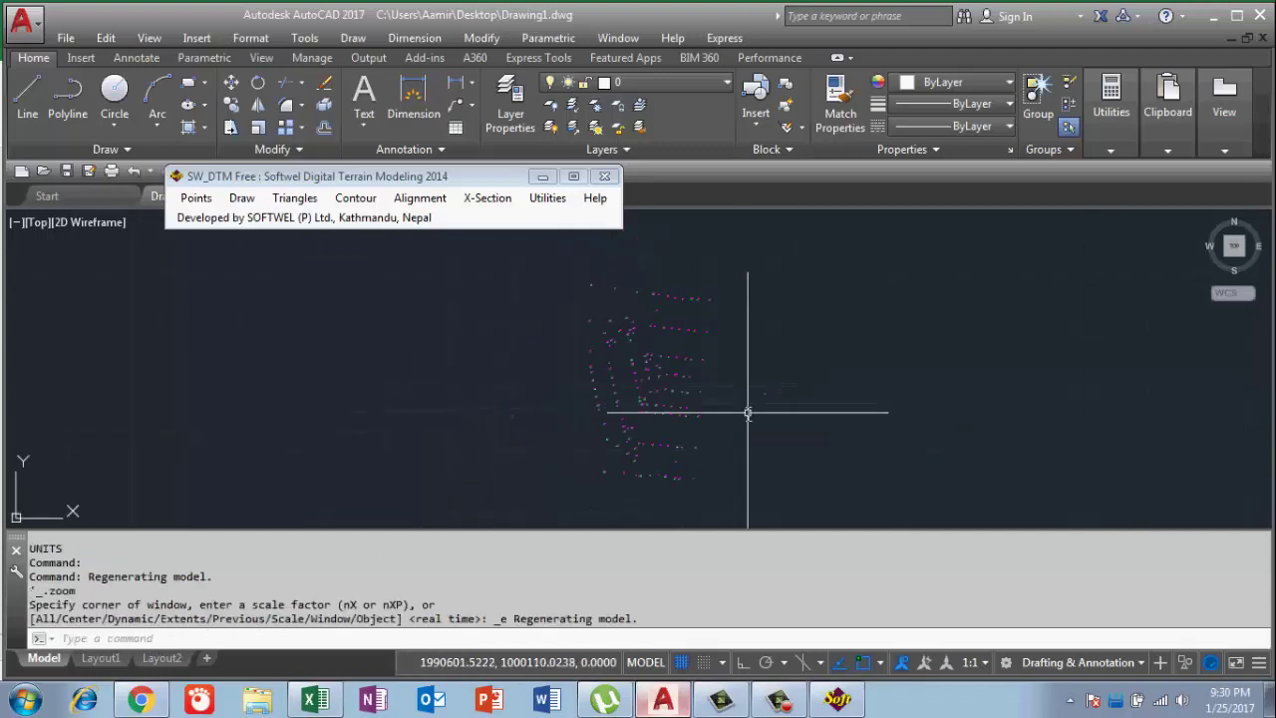
scroll(732, 423, "down", 3)
scroll(688, 434, "down", 2)
scroll(696, 426, "up", 1)
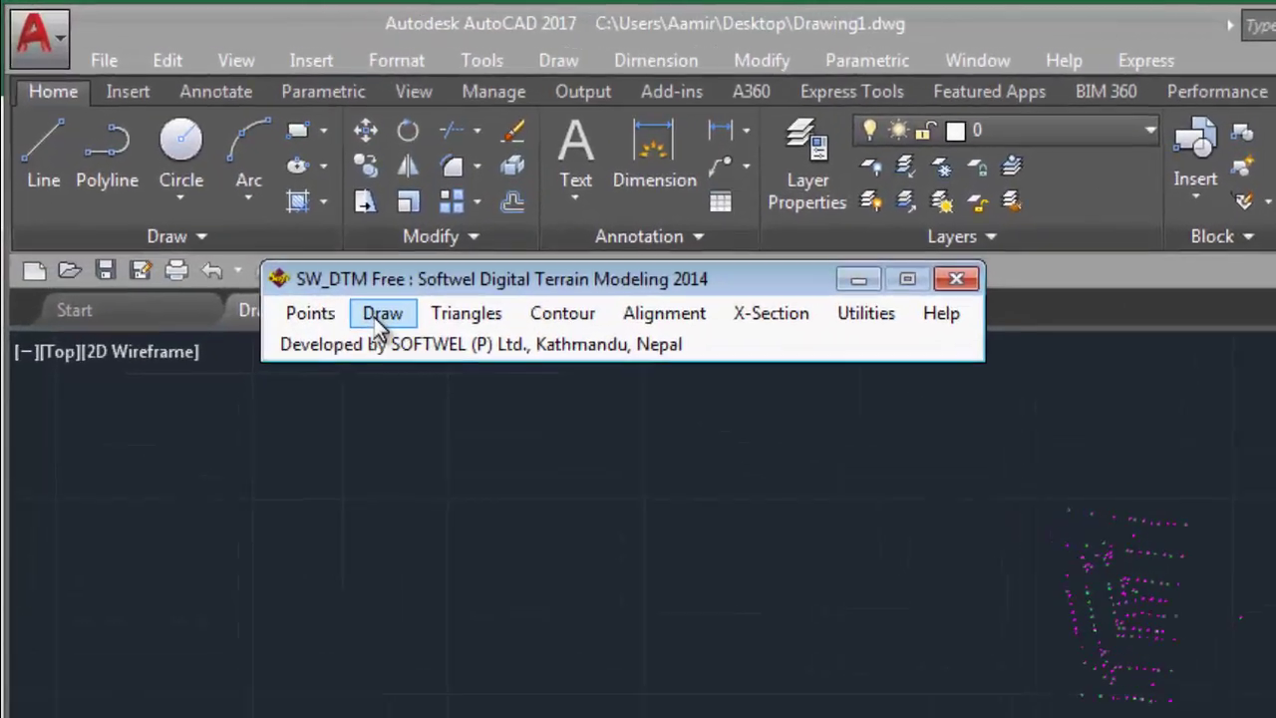
Draw an SW_DTM 3D polyline boundary with seven vertices around the survey point cluster.
left_click(245, 202)
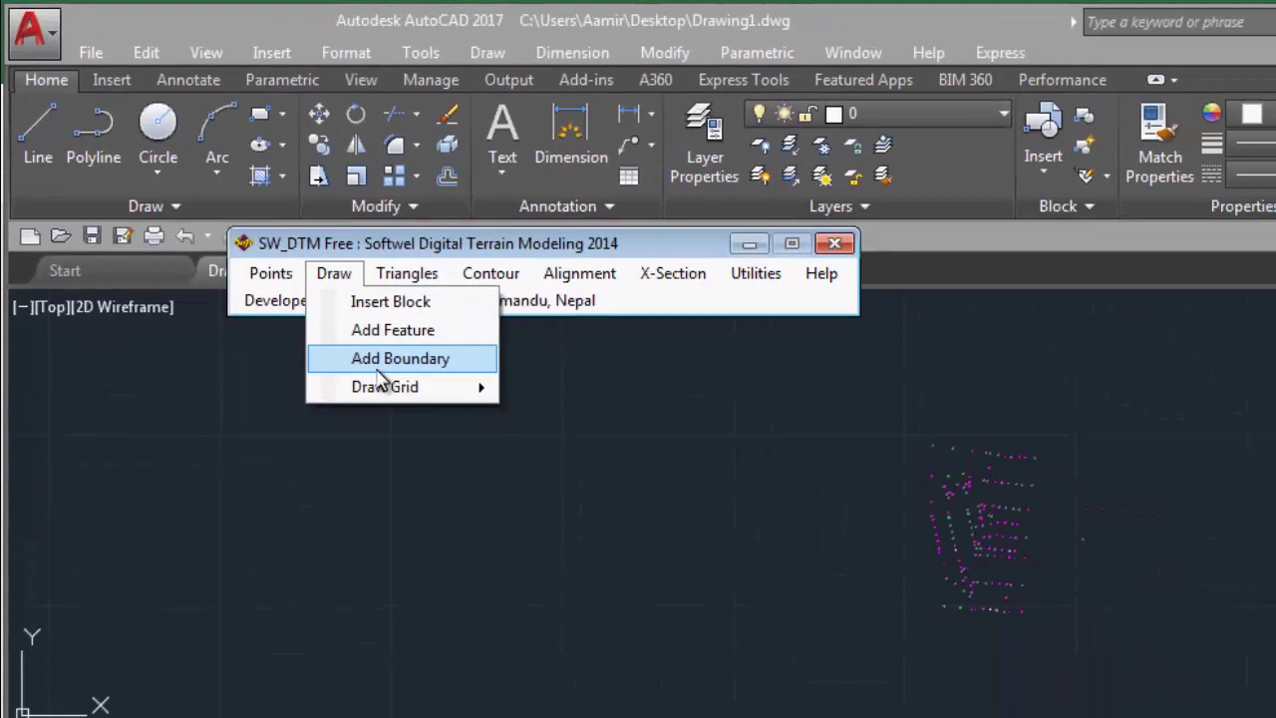
left_click(458, 446)
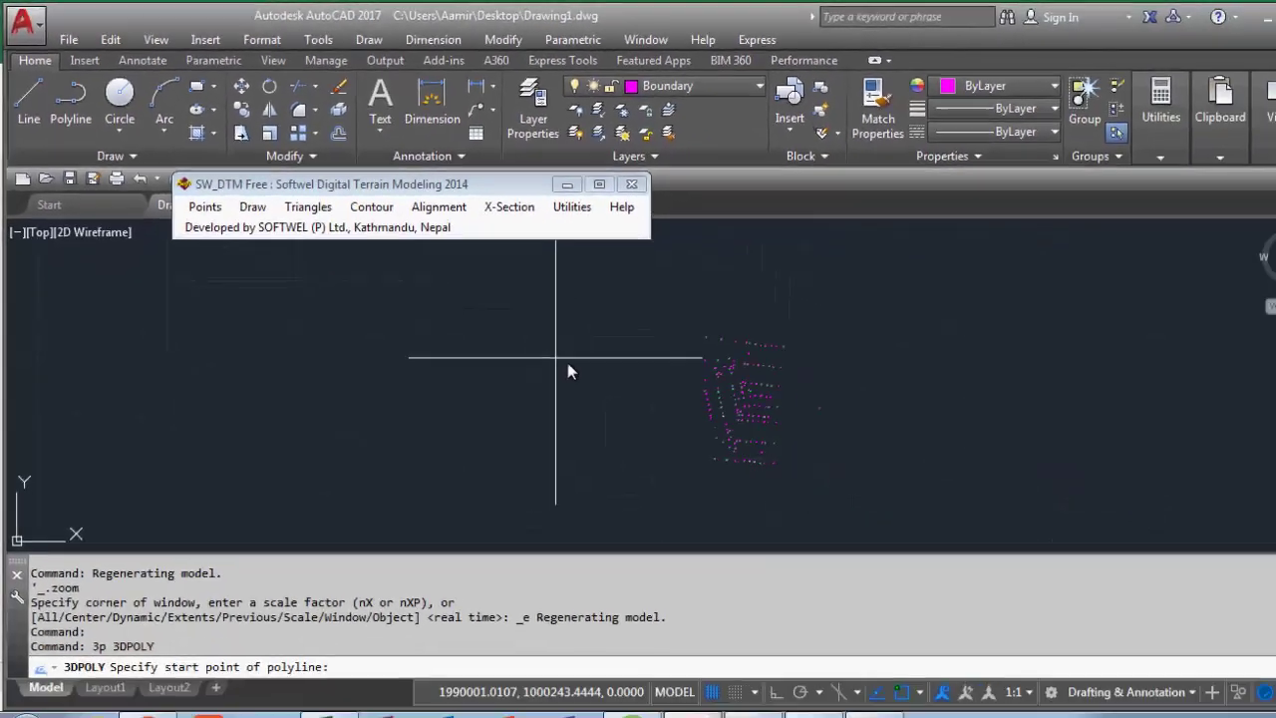
left_click(641, 341)
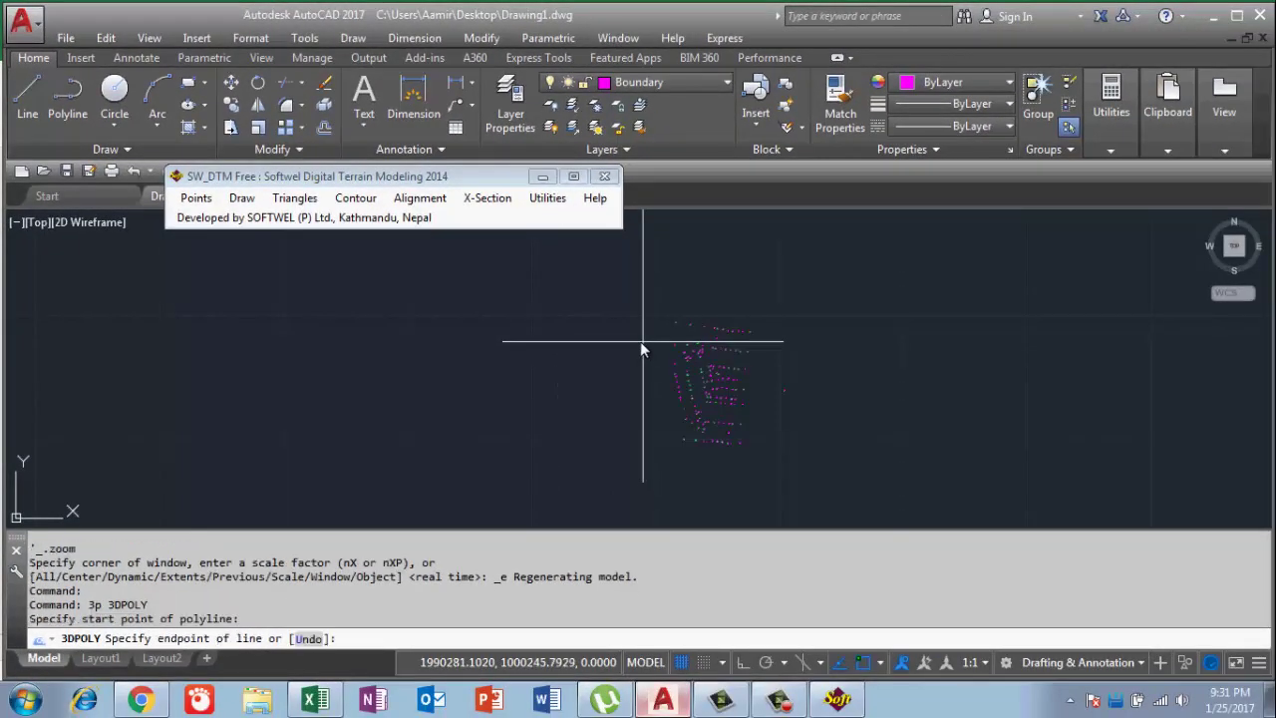
left_click(702, 284)
left_click(795, 339)
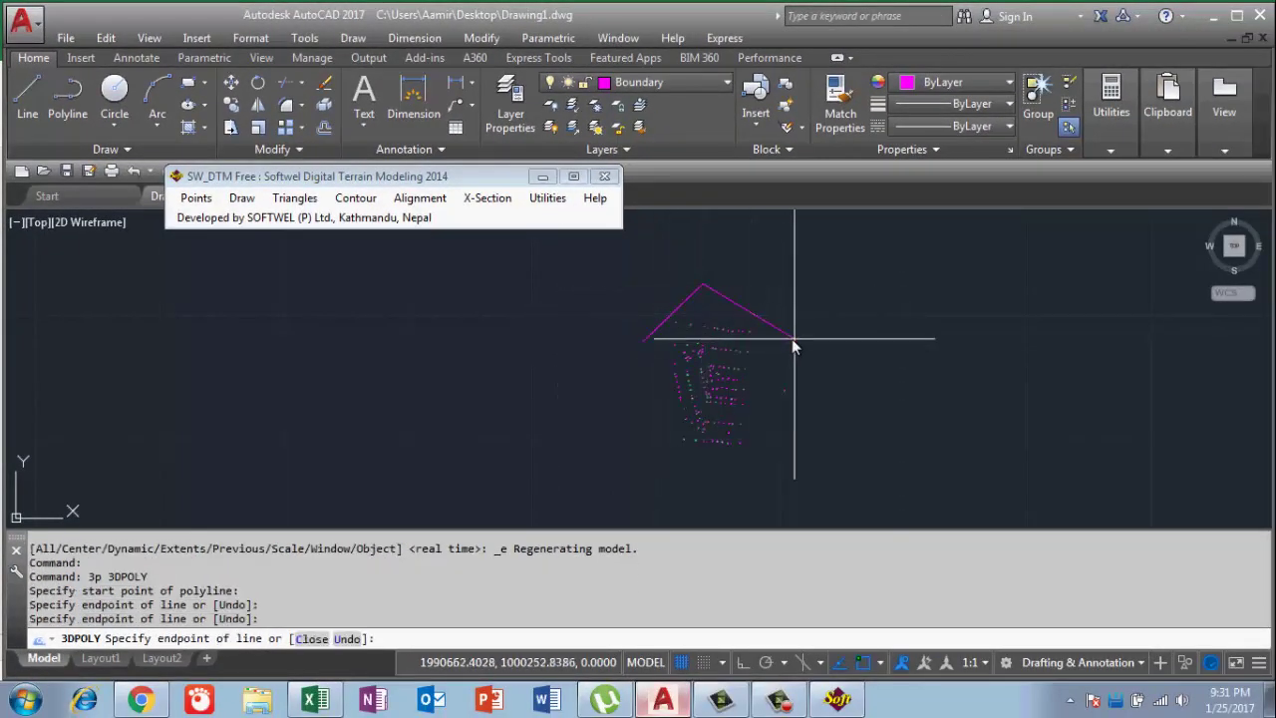
left_click(815, 452)
left_click(715, 486)
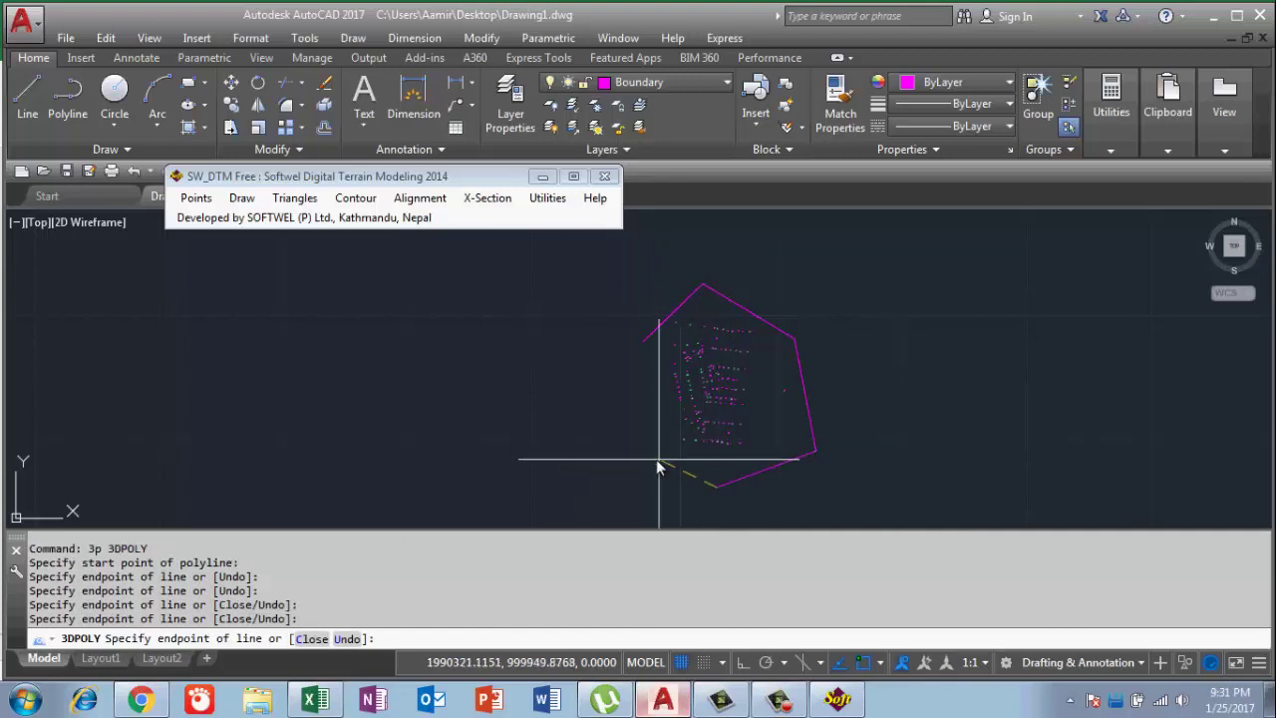
left_click(643, 404)
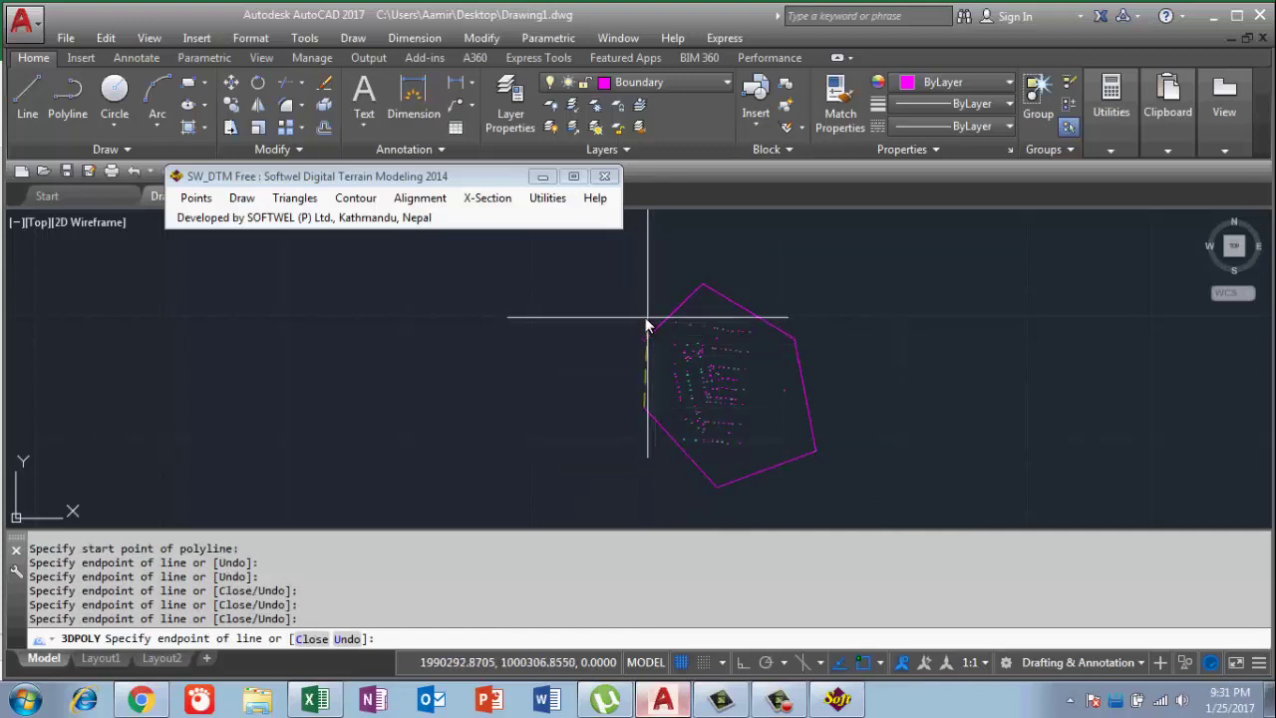
left_click(650, 326)
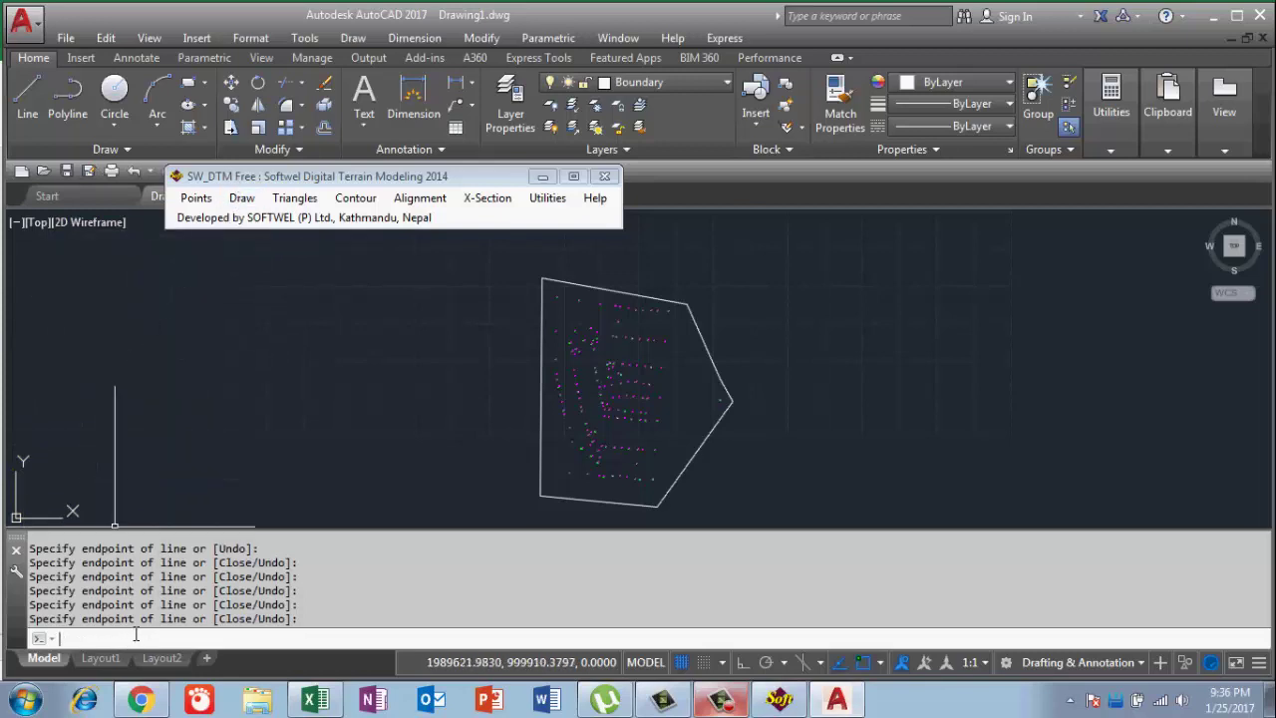
Save the drawing as Drawing1.dwg on the Desktop, overwriting the existing file.
key("ctrl+s")
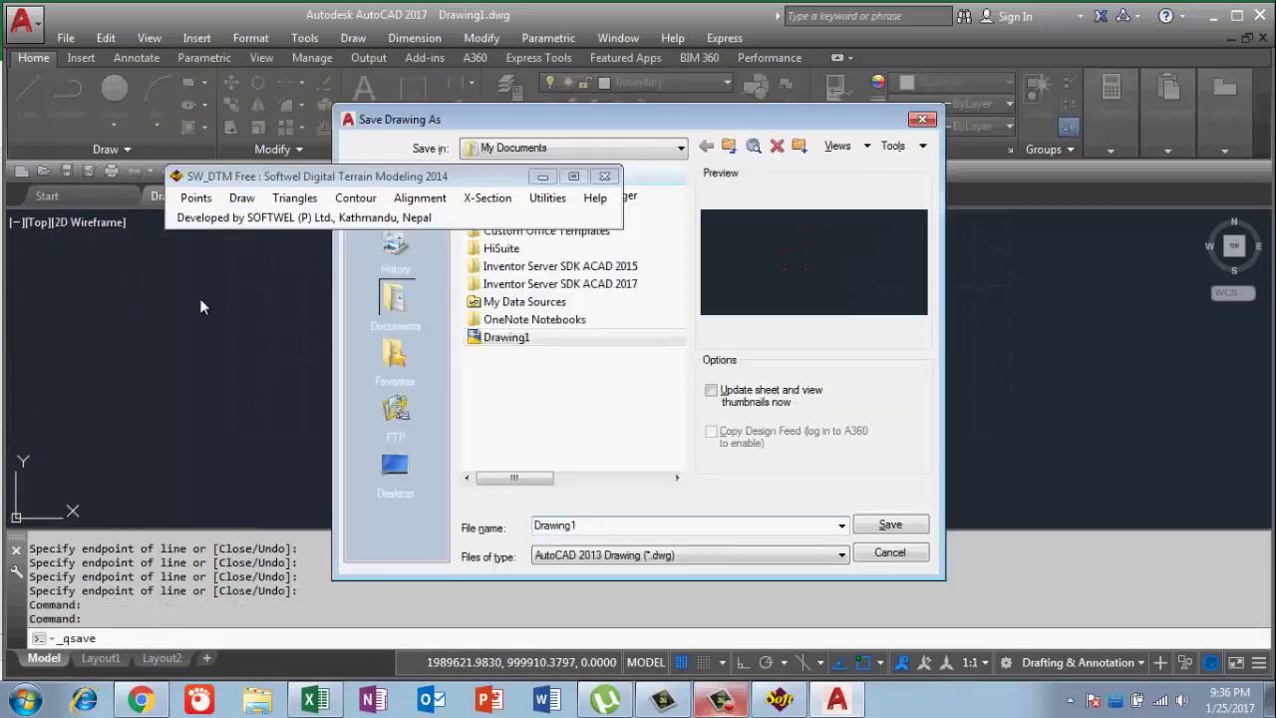
left_click_drag(461, 174, 173, 180)
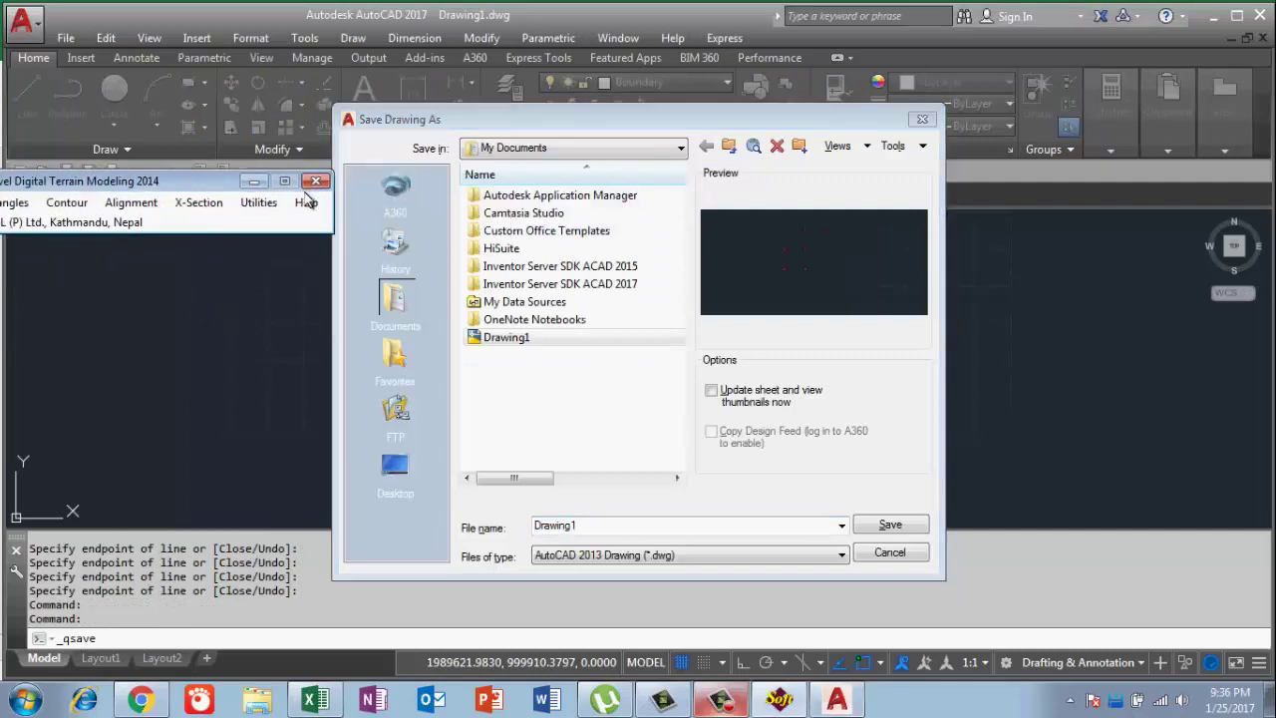
left_click(390, 482)
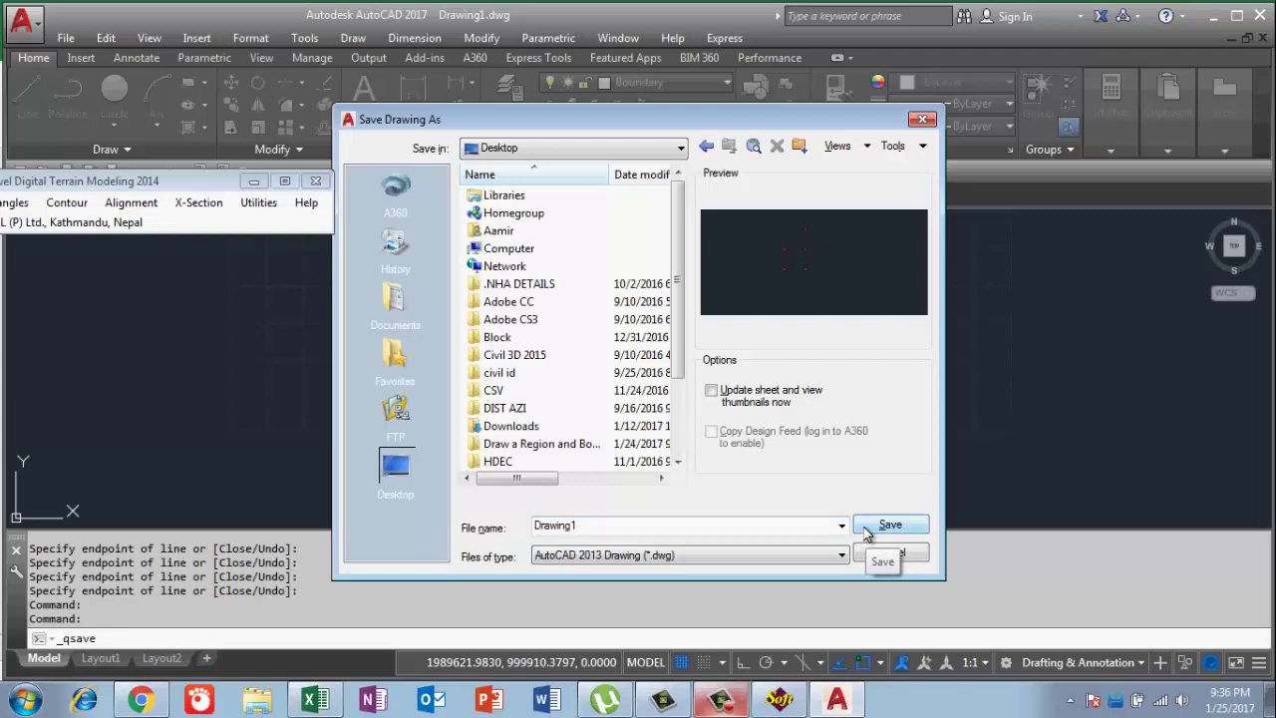
left_click(865, 531)
left_click(590, 391)
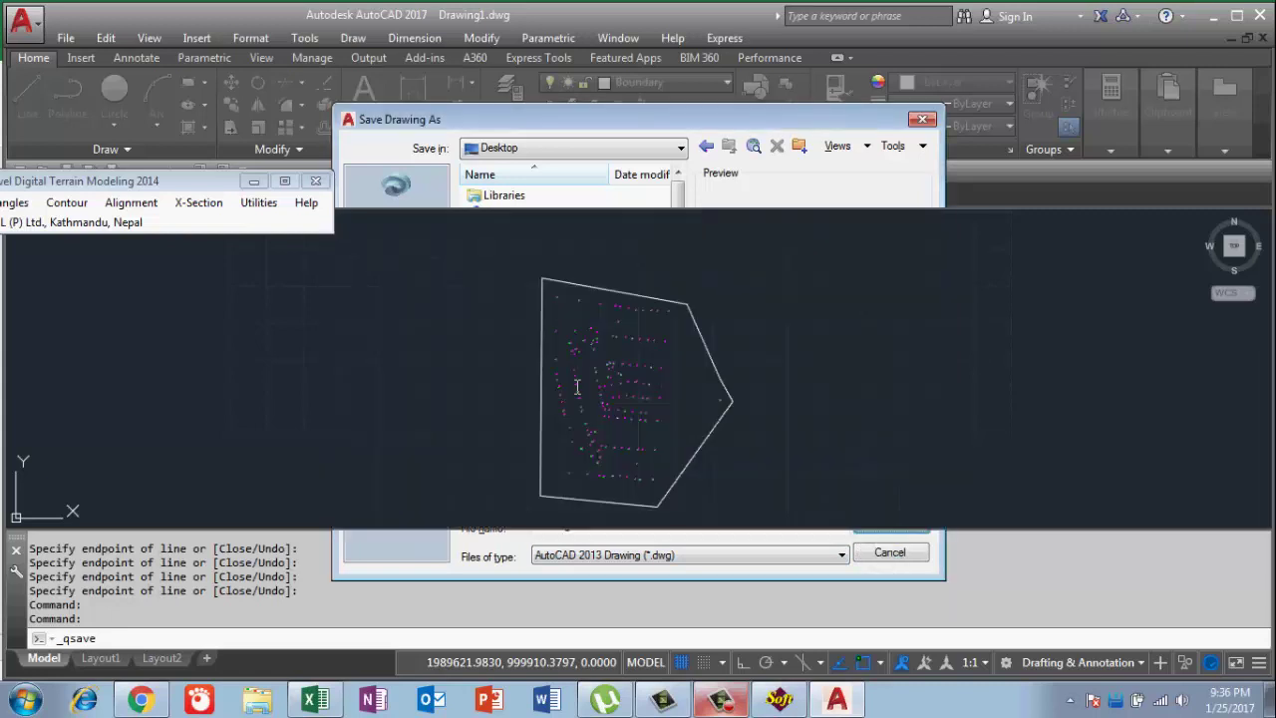
scroll(499, 413, "down", 2)
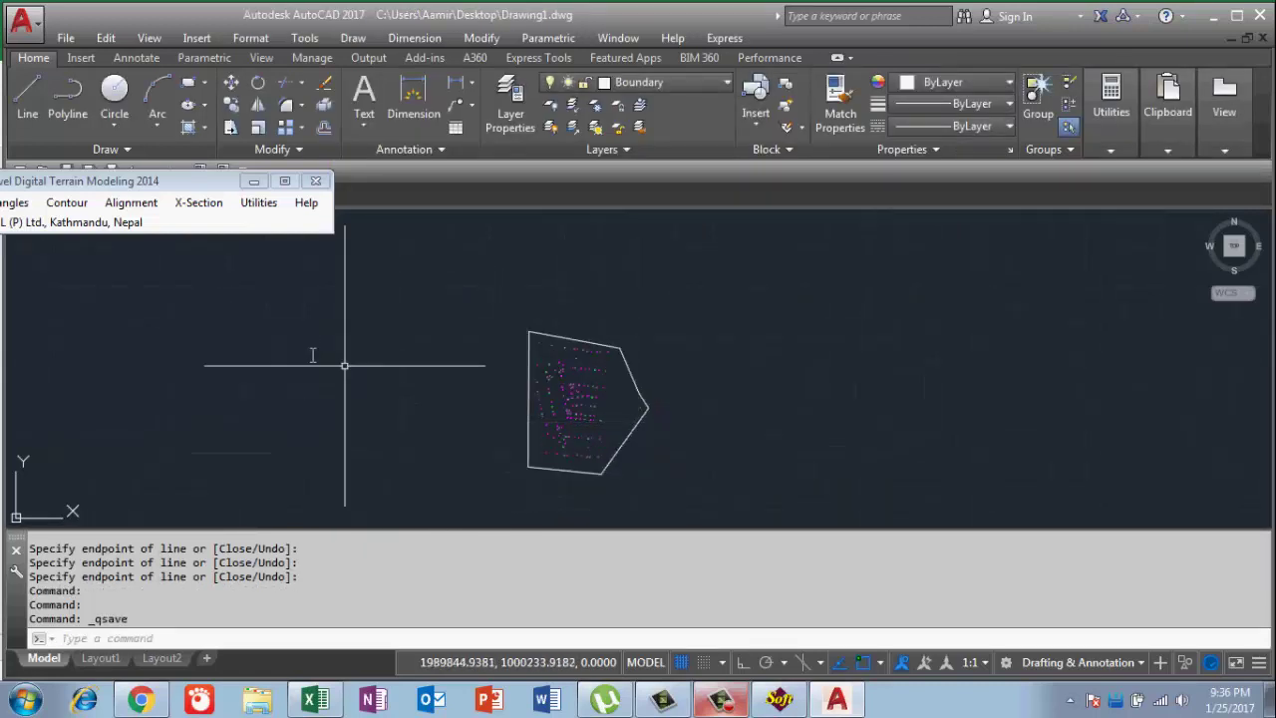
left_click_drag(192, 183, 817, 222)
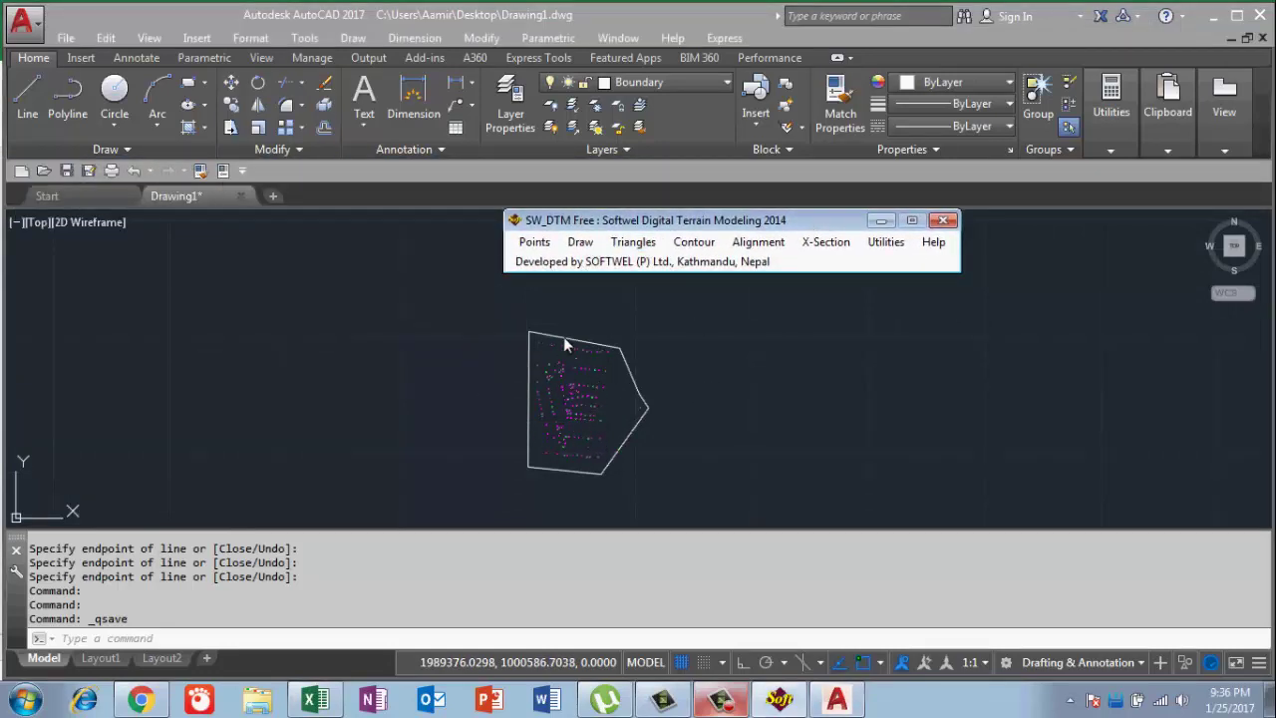
Run SW_DTM Triangulate, processing all 137 points and features first, and dismiss the completion messages.
left_click(636, 244)
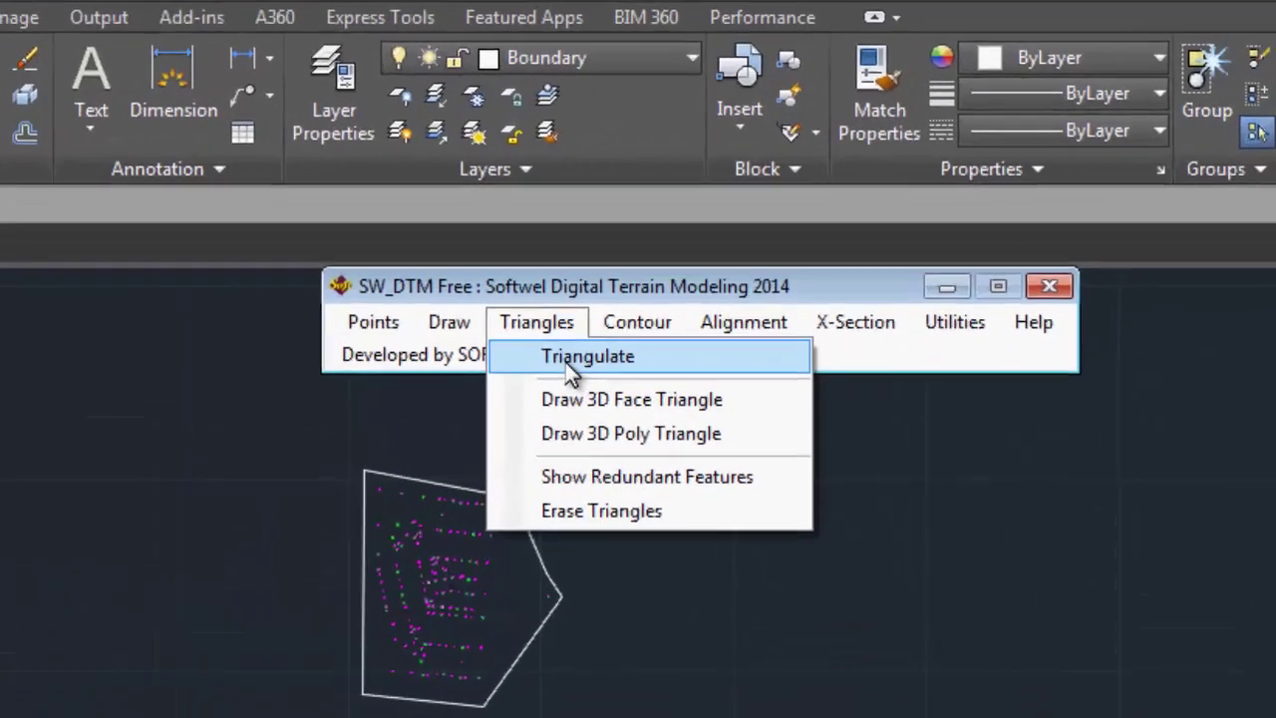
left_click(546, 385)
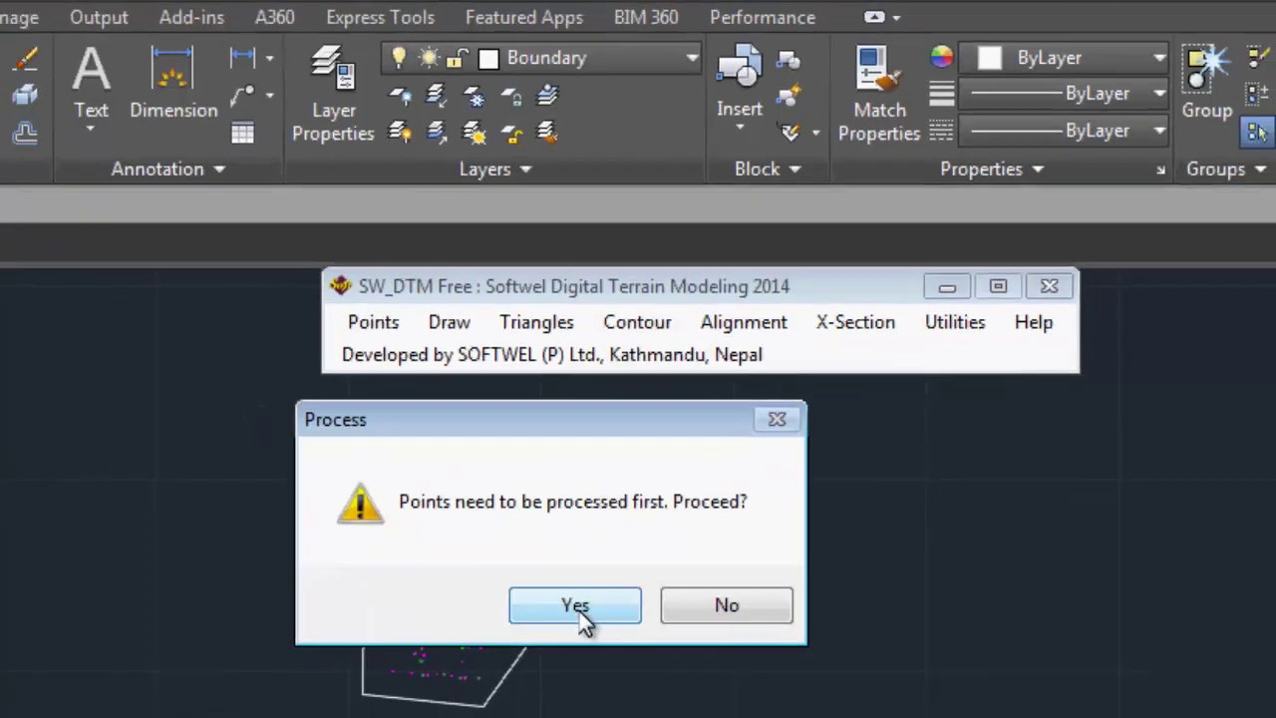
left_click(555, 653)
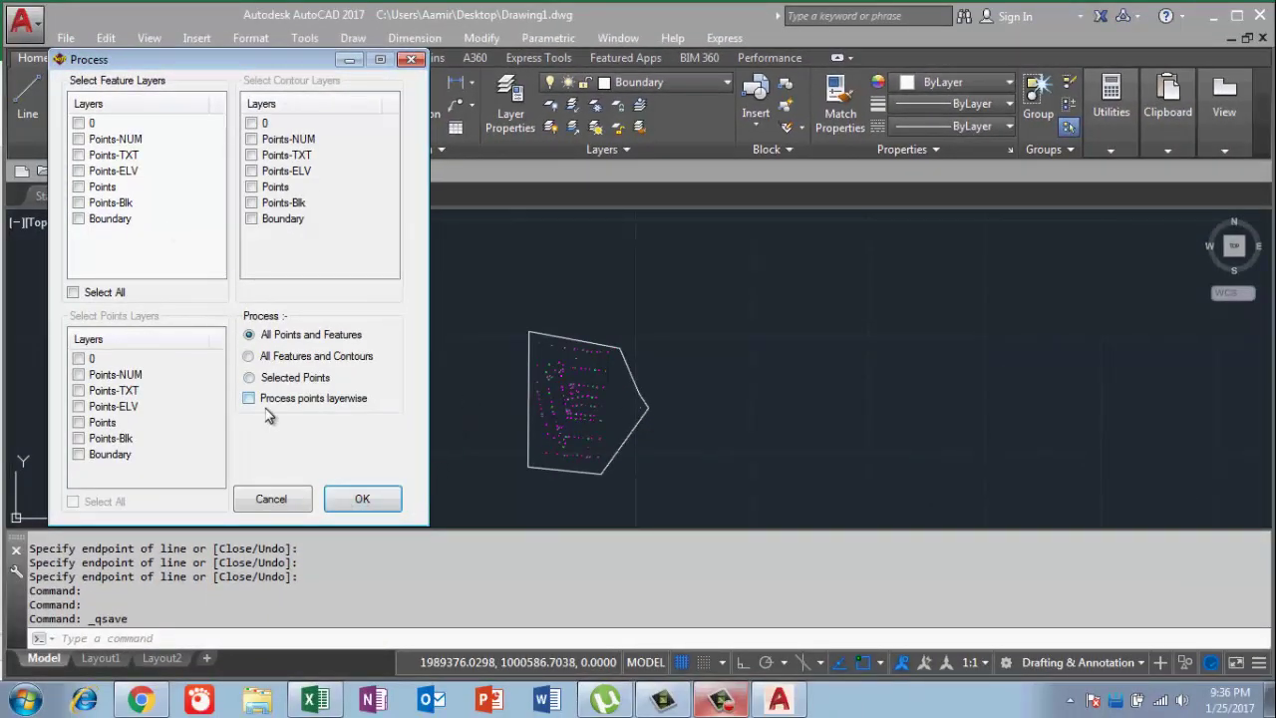
left_click(357, 498)
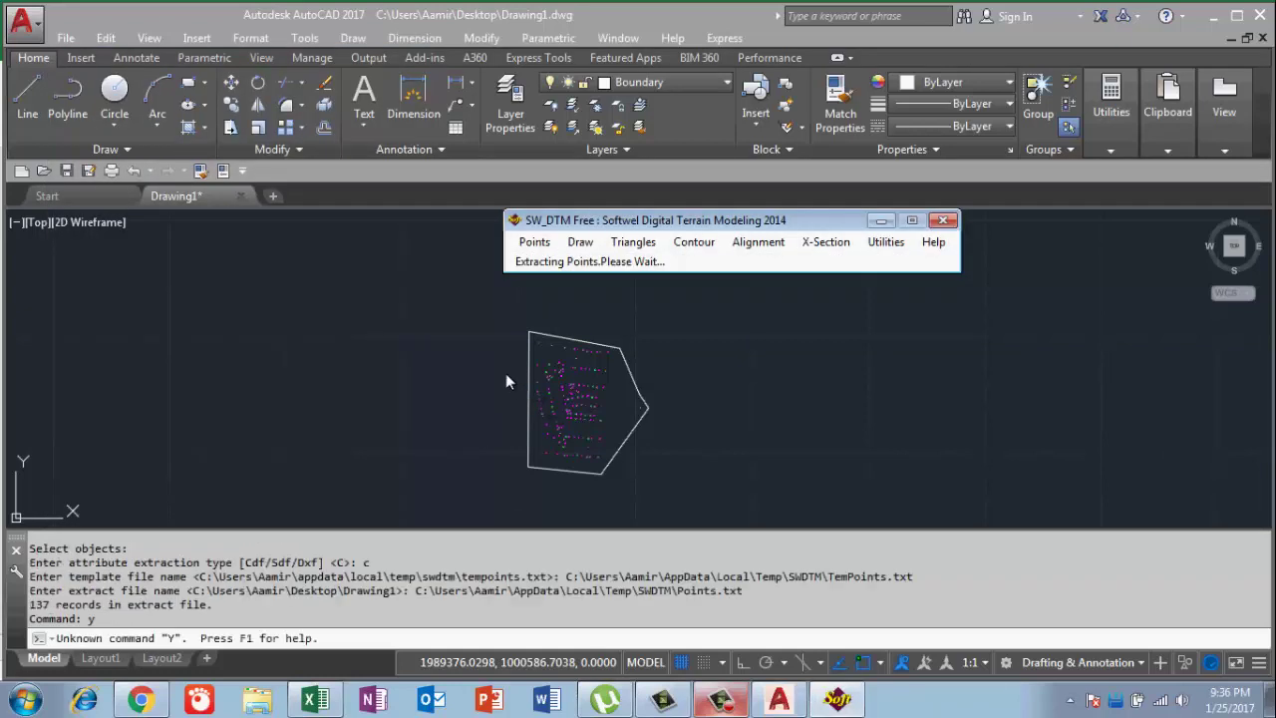
left_click(686, 415)
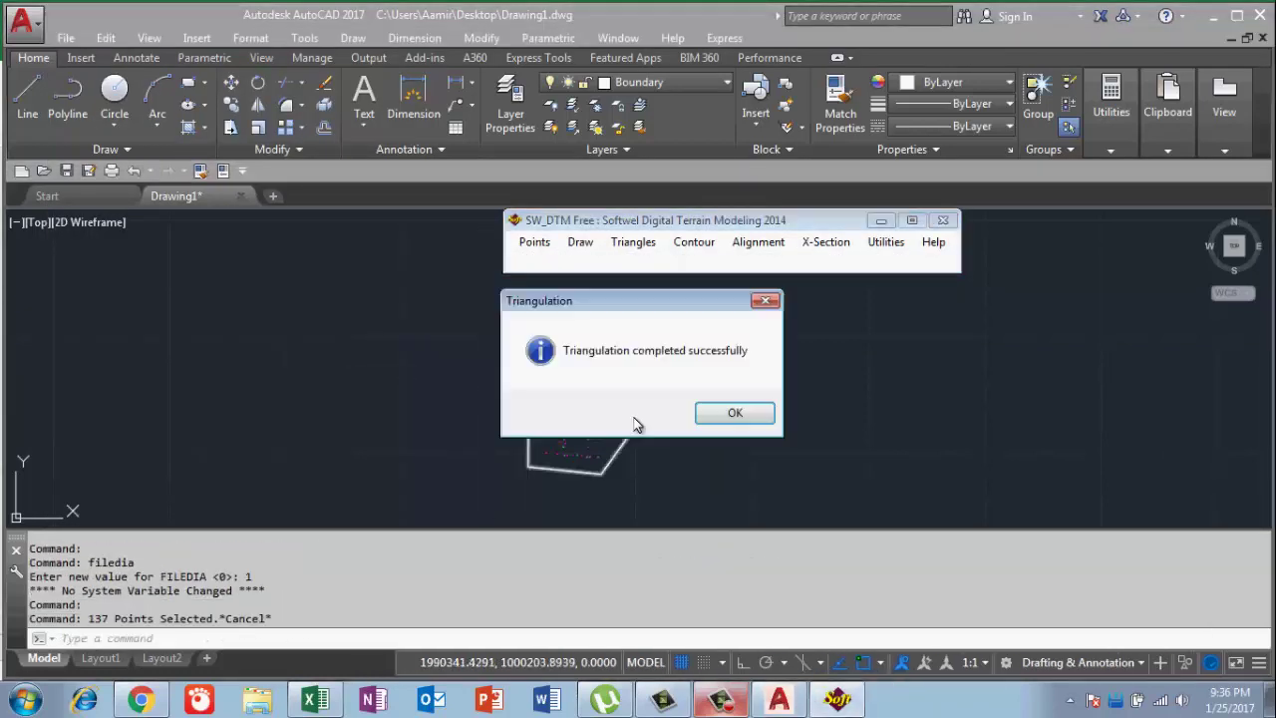
left_click(735, 415)
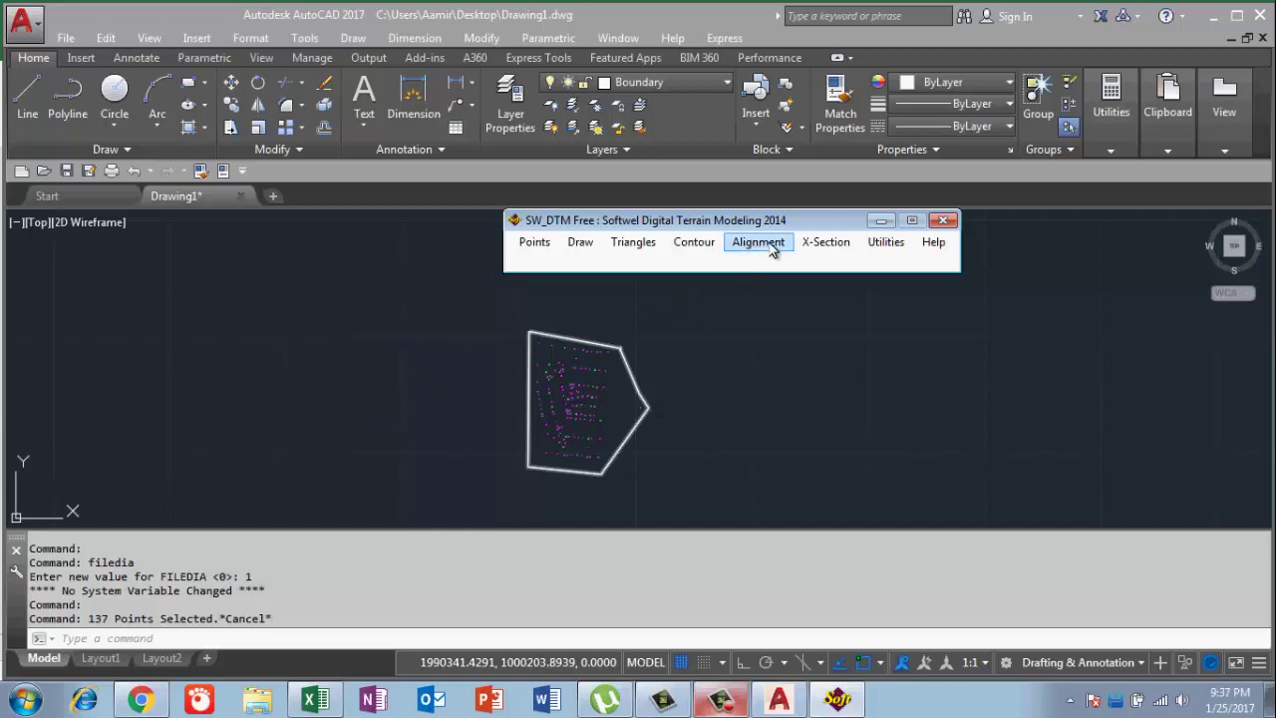
Draw quick contours at 1.00 interval, major every 5.00, minimum distance 0.10.
left_click(695, 247)
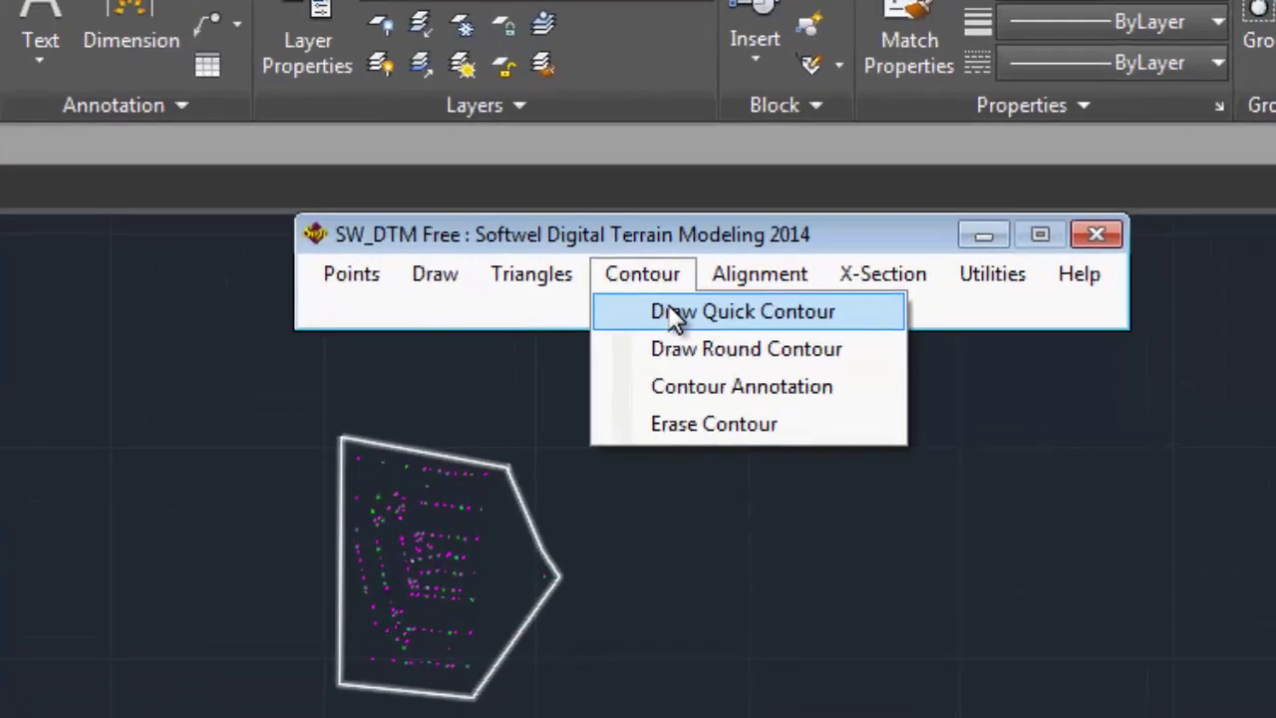
left_click(689, 317)
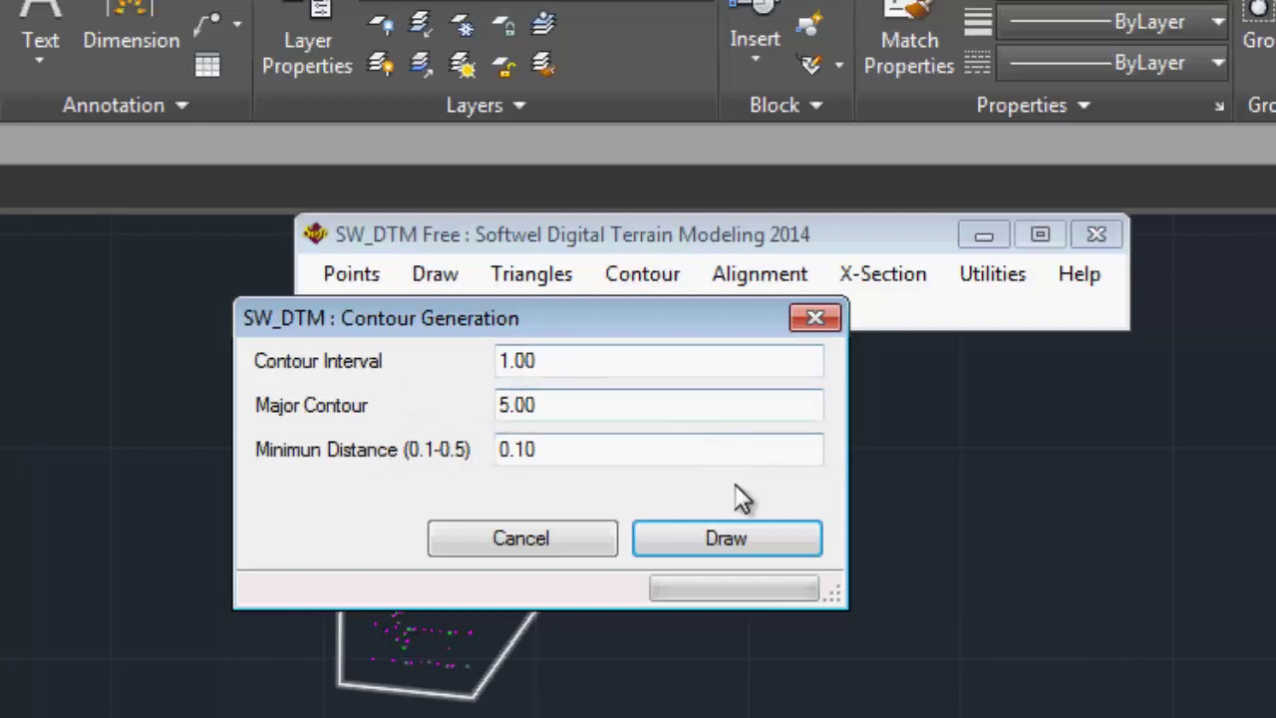
left_click(755, 538)
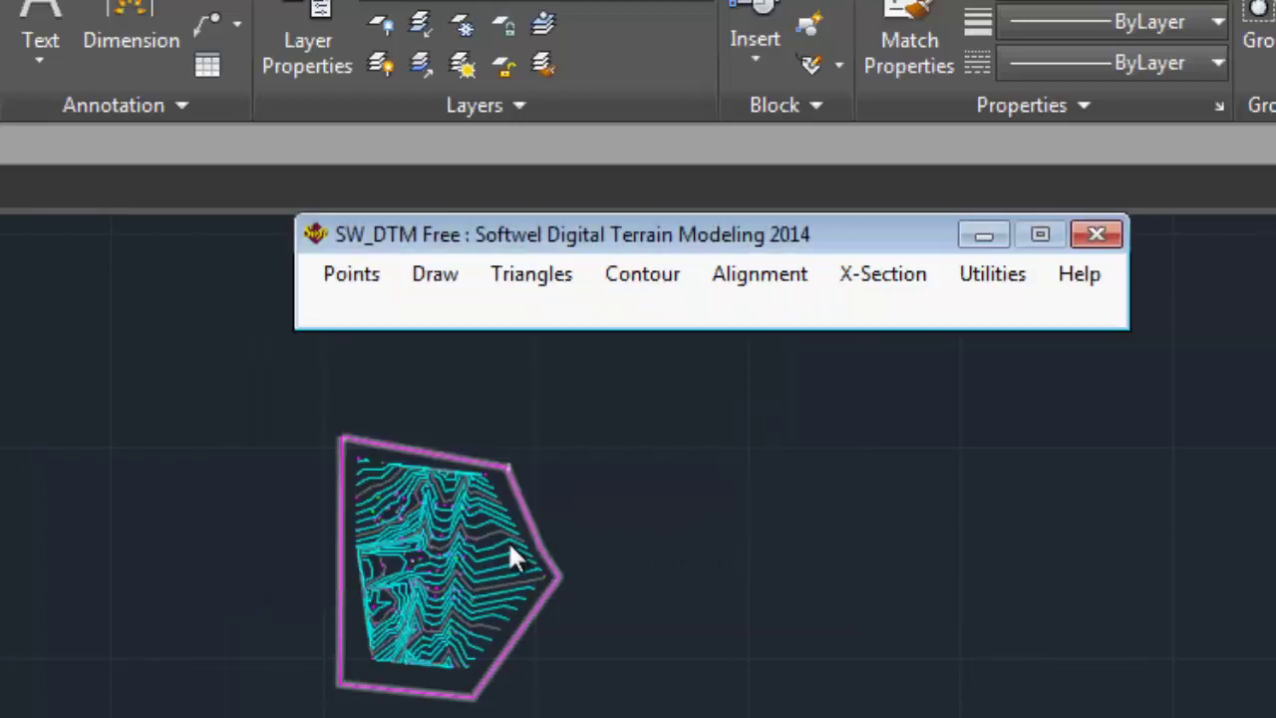
Minimise the SW_DTM window and zoom and pan around the new cyan contours to inspect them.
scroll(592, 356, "up", 3)
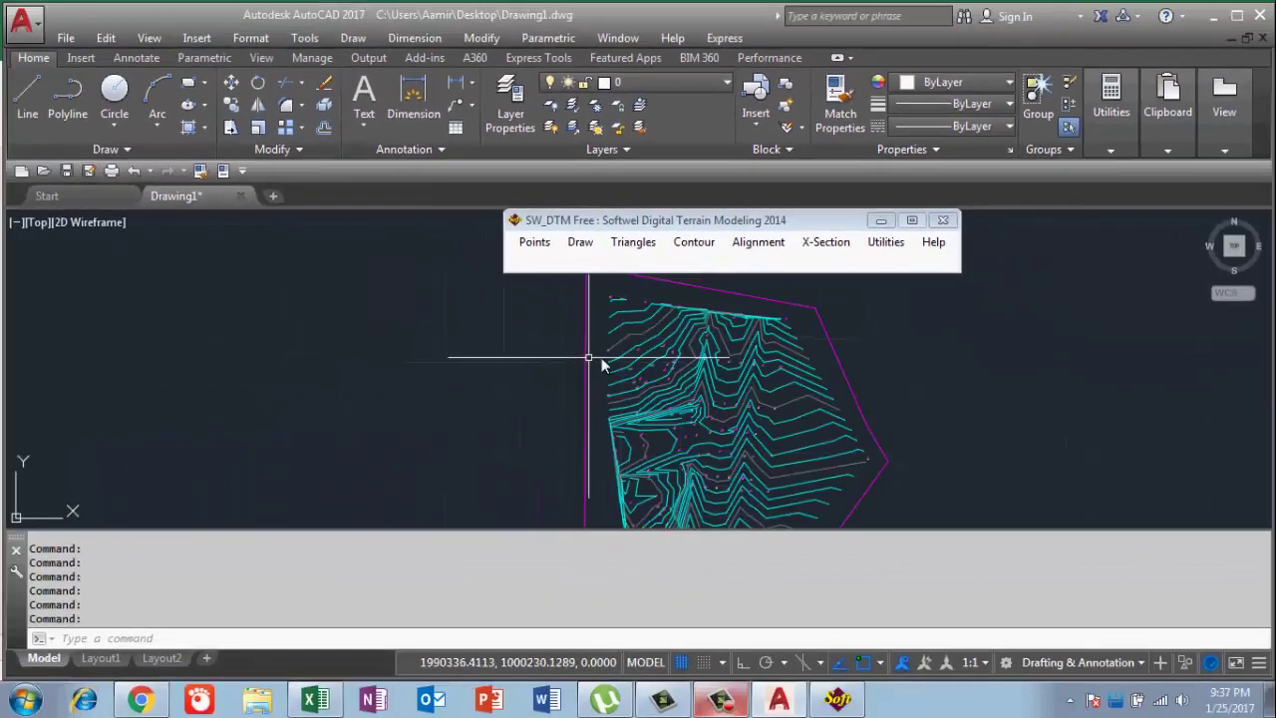
scroll(696, 384, "down", 2)
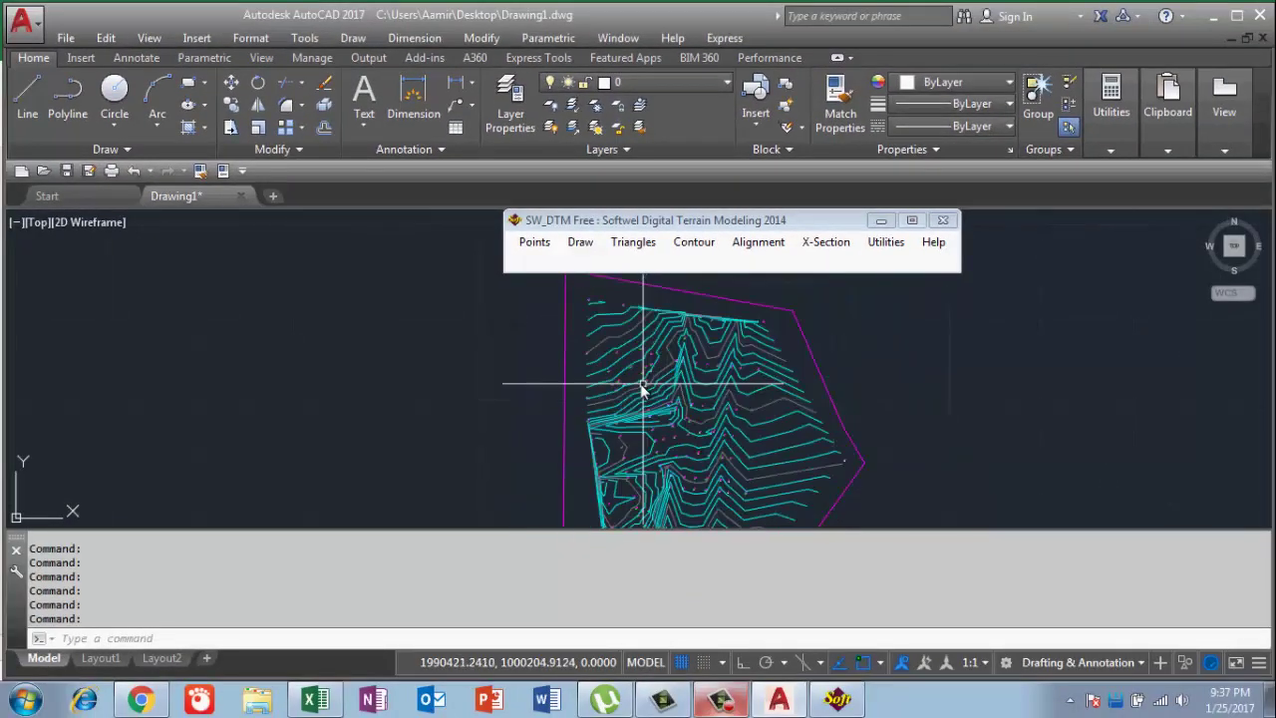
left_click(879, 225)
scroll(698, 359, "down", 3)
scroll(718, 399, "up", 4)
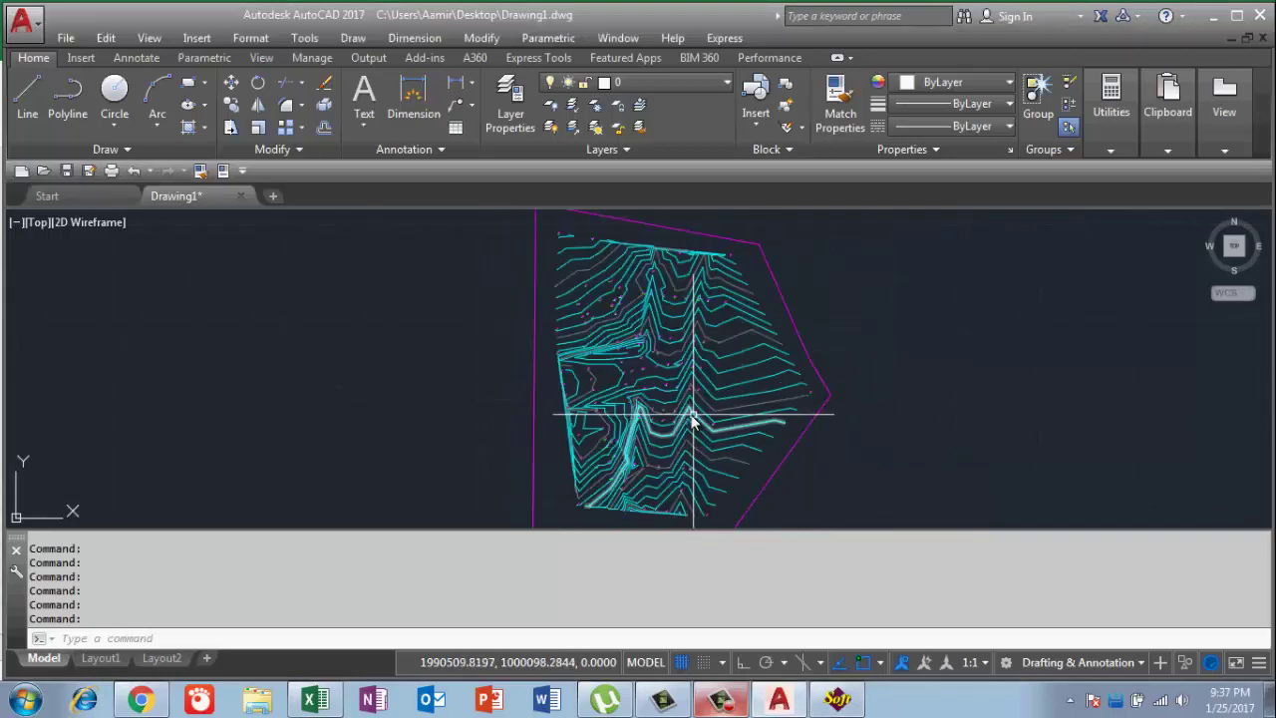
scroll(676, 419, "up", 3)
scroll(398, 319, "down", 4)
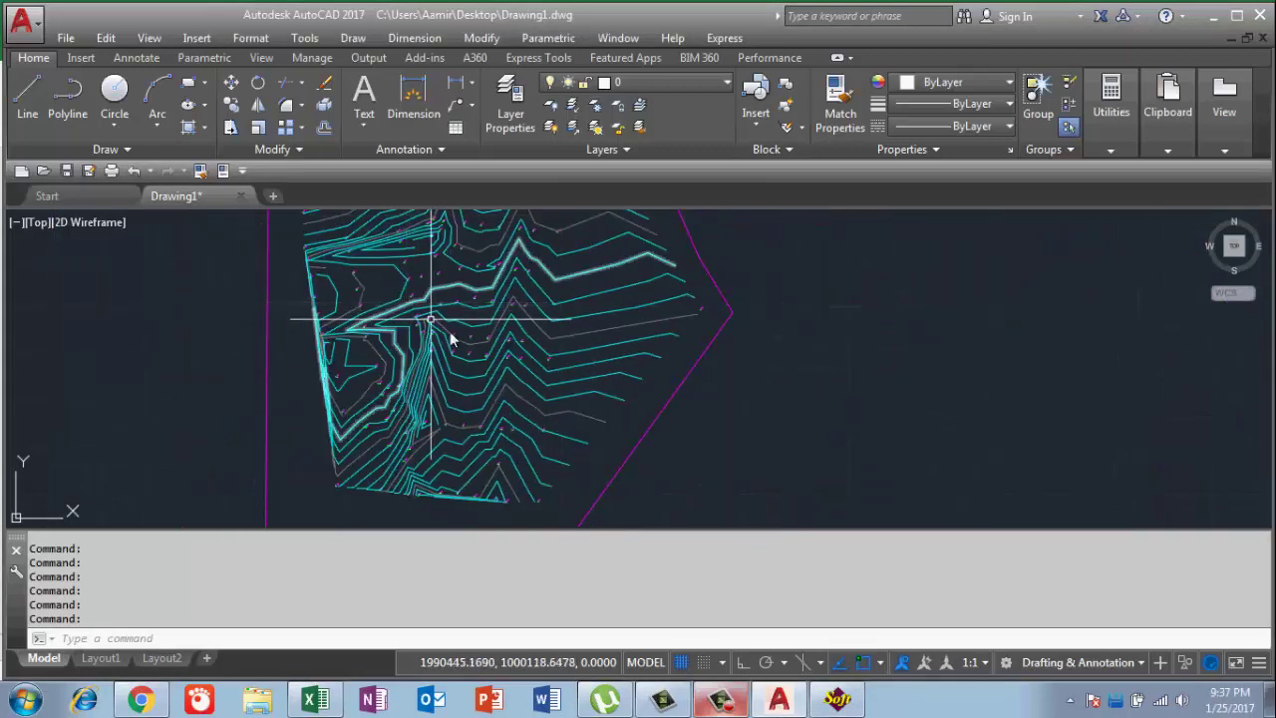
scroll(425, 447, "up", 2)
scroll(422, 356, "down", 1)
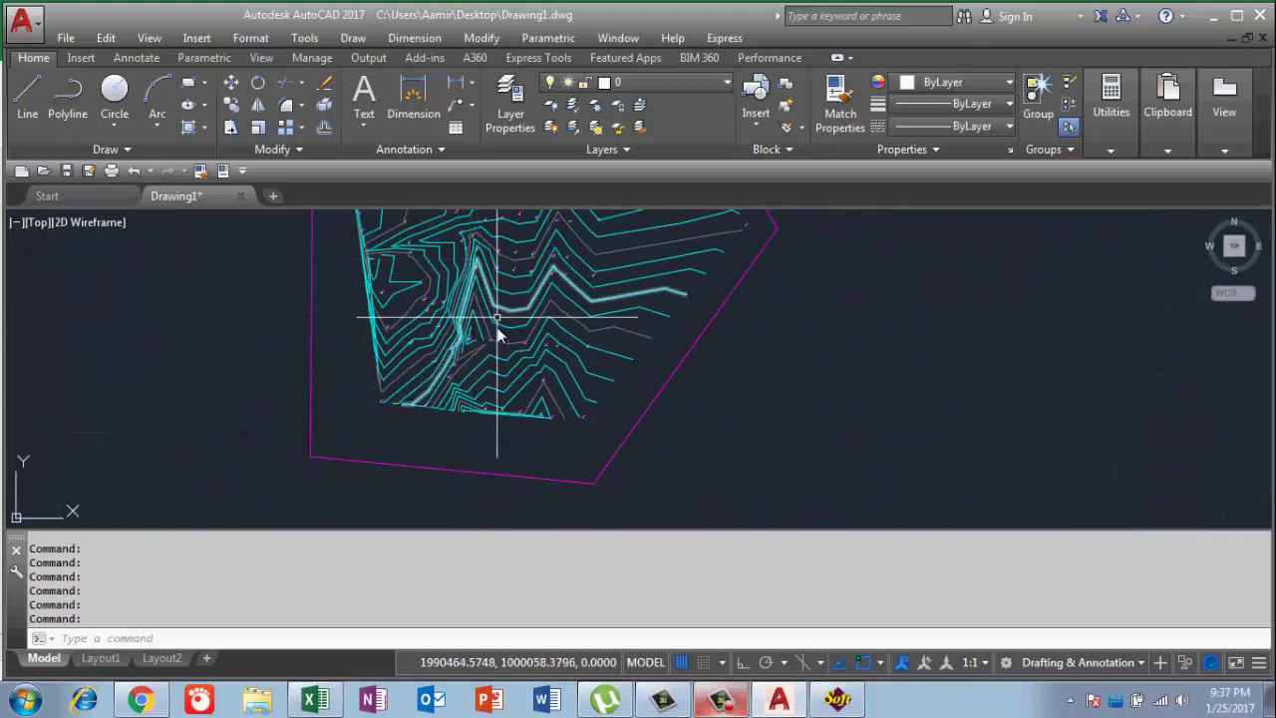
scroll(518, 378, "up", 2)
scroll(568, 417, "up", 2)
scroll(585, 399, "up", 2)
scroll(574, 371, "down", 3)
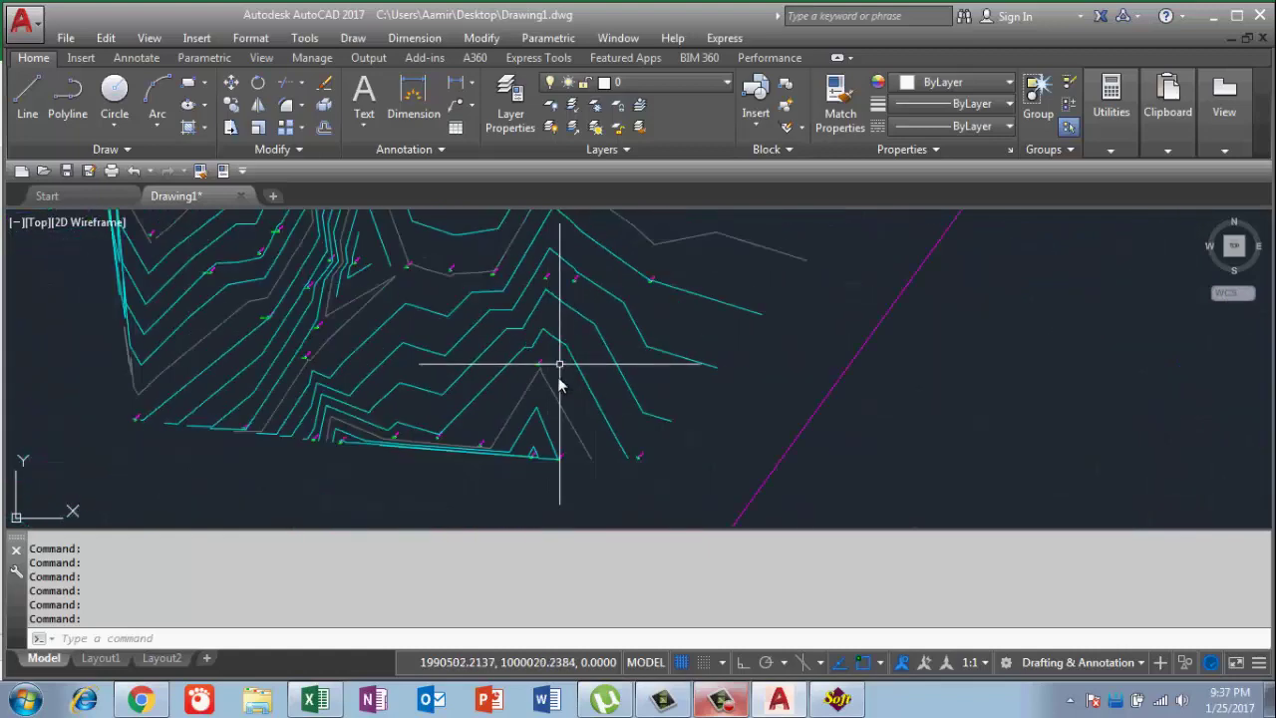
scroll(556, 418, "down", 2)
scroll(553, 451, "down", 2)
mouse_move(526, 419)
middle_mouse_down()
mouse_move(527, 251)
mouse_move(584, 436)
middle_mouse_up()
scroll(527, 250, "up", 5)
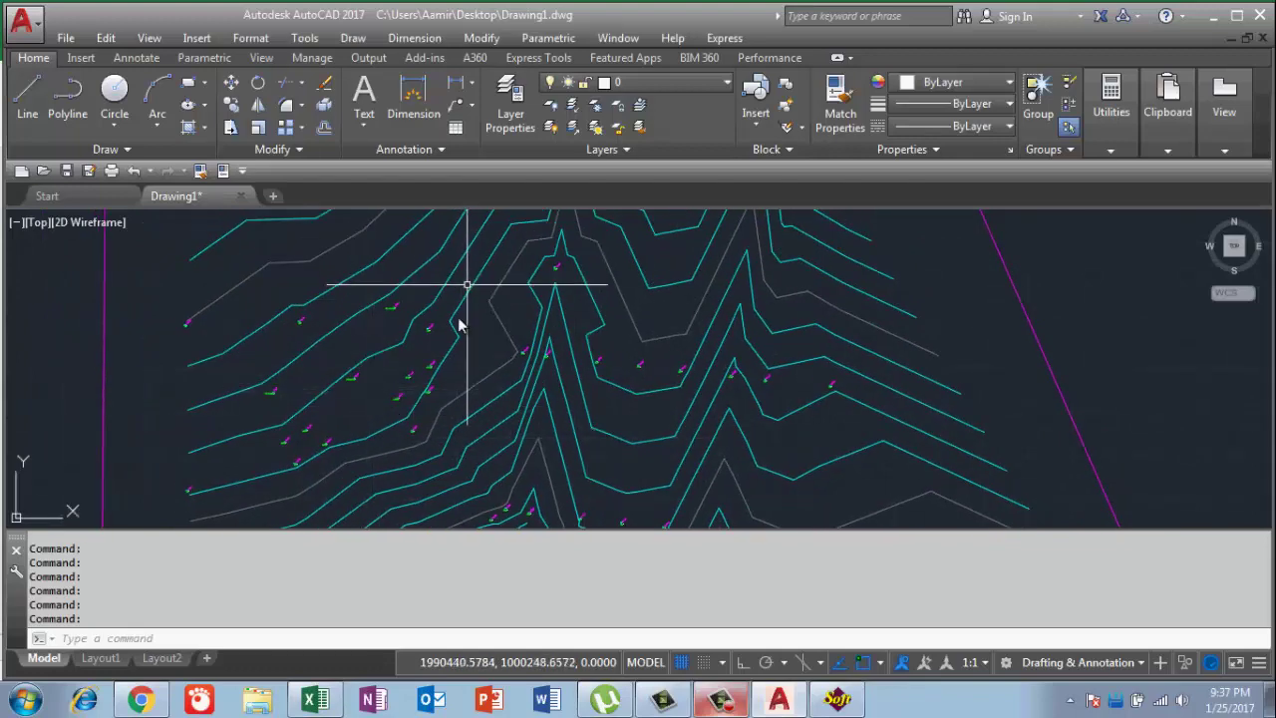
scroll(399, 309, "down", 4)
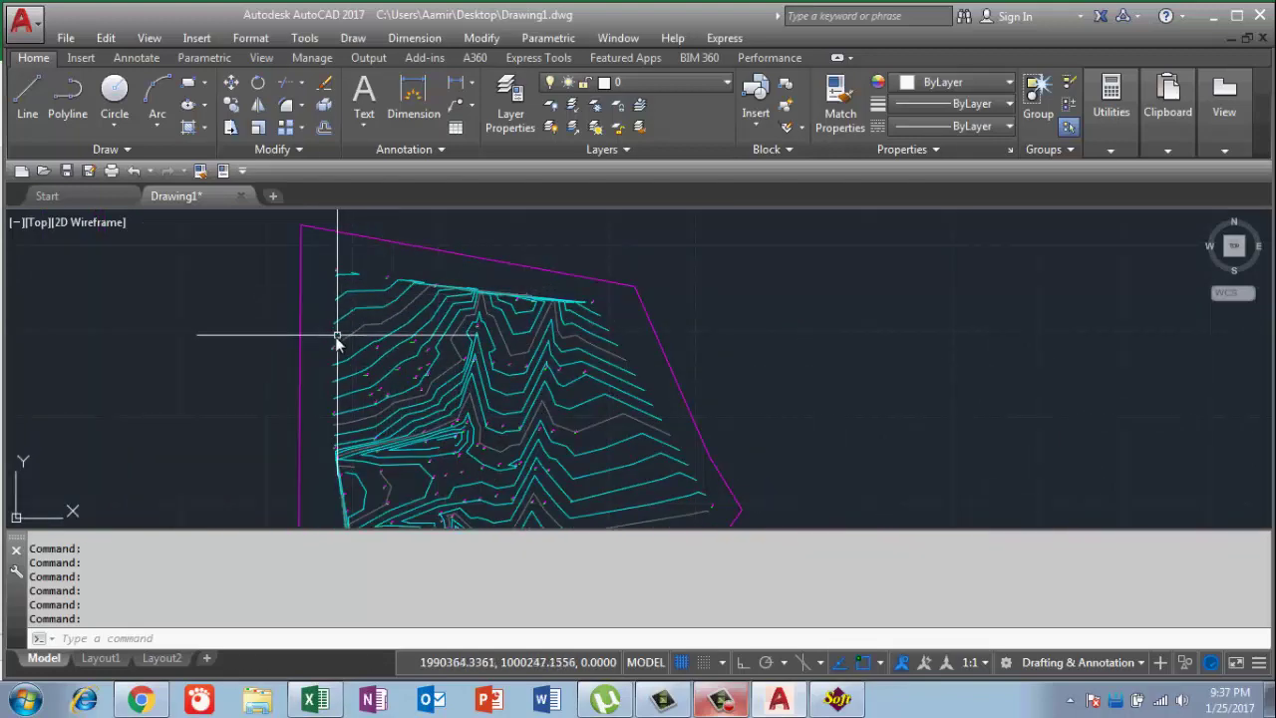
scroll(407, 346, "down", 2)
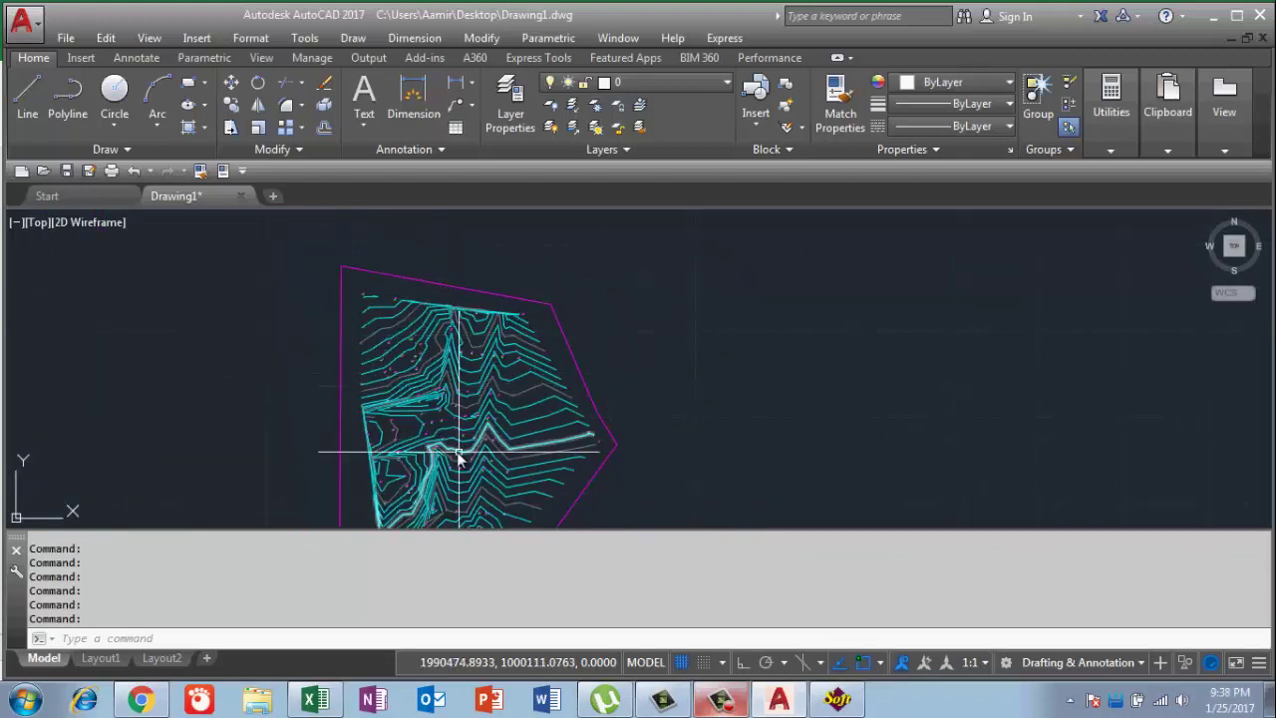
scroll(461, 438, "down", 2)
scroll(461, 438, "up", 2)
scroll(455, 443, "up", 2)
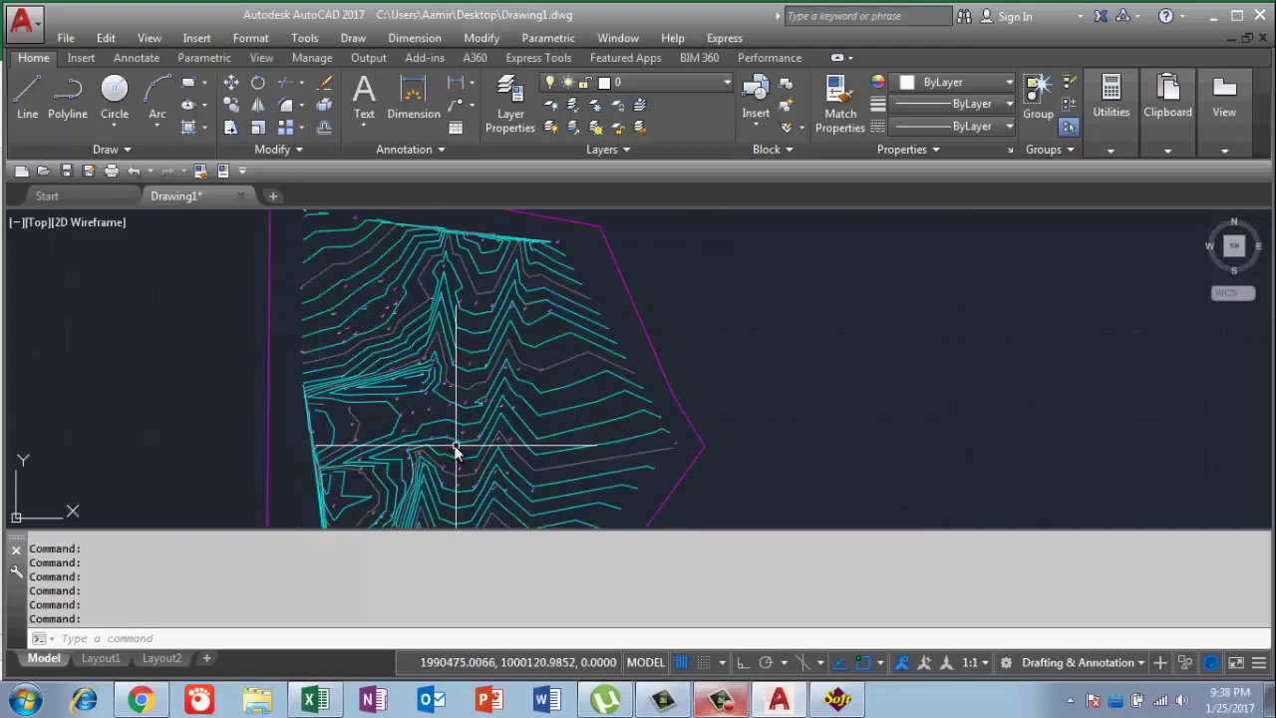
scroll(458, 424, "down", 4)
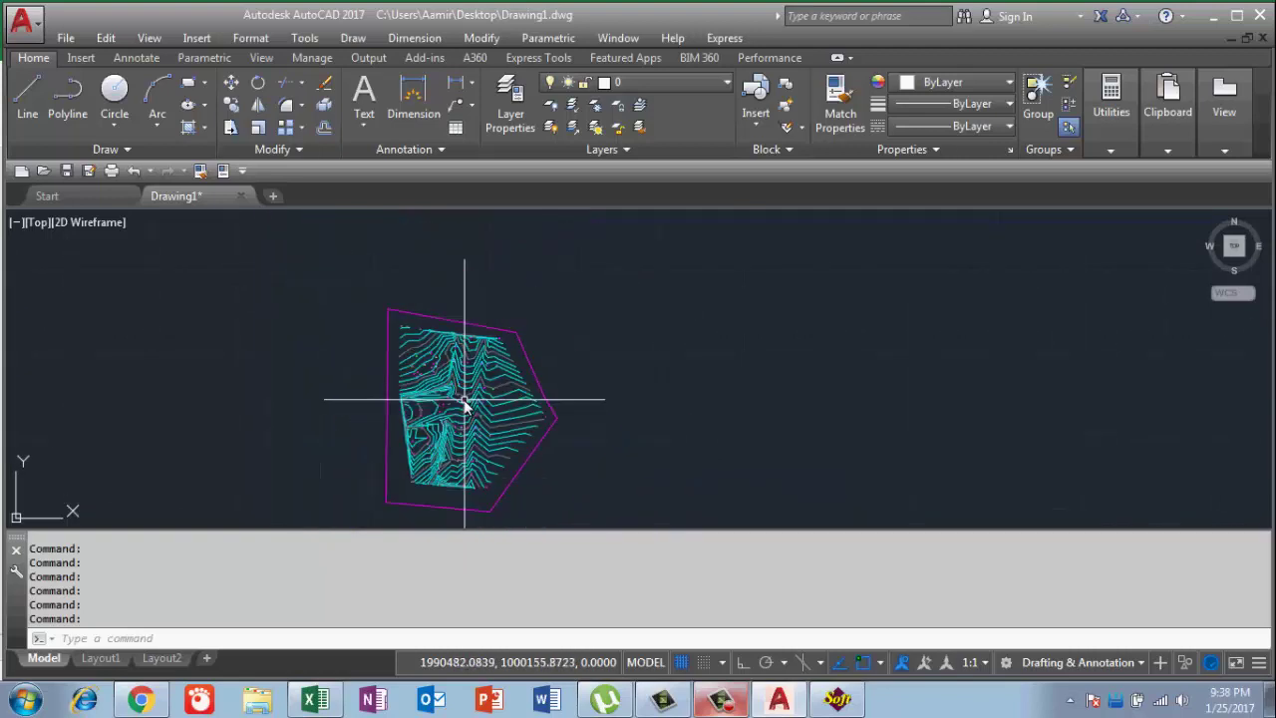
scroll(478, 448, "up", 1)
scroll(528, 499, "down", 2)
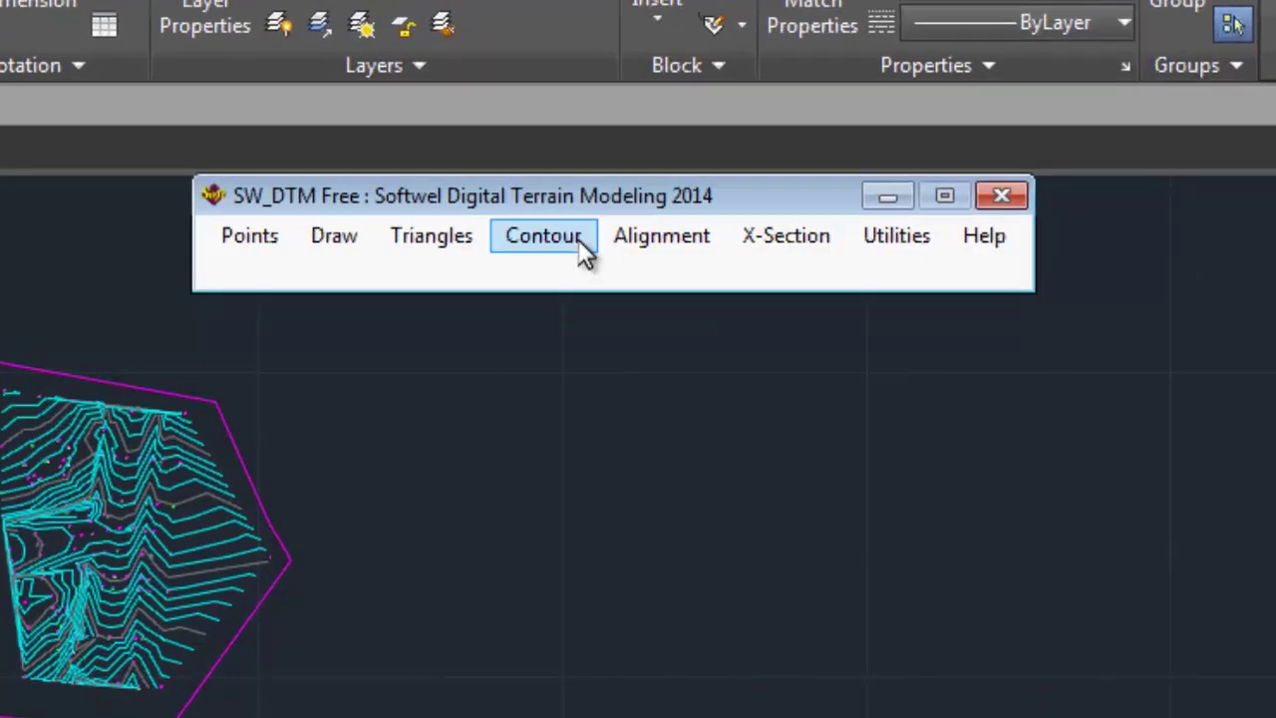
Set contour annotation to Polyline, Multiple all, Middle with 1.000 text height and start labelling.
left_click(560, 240)
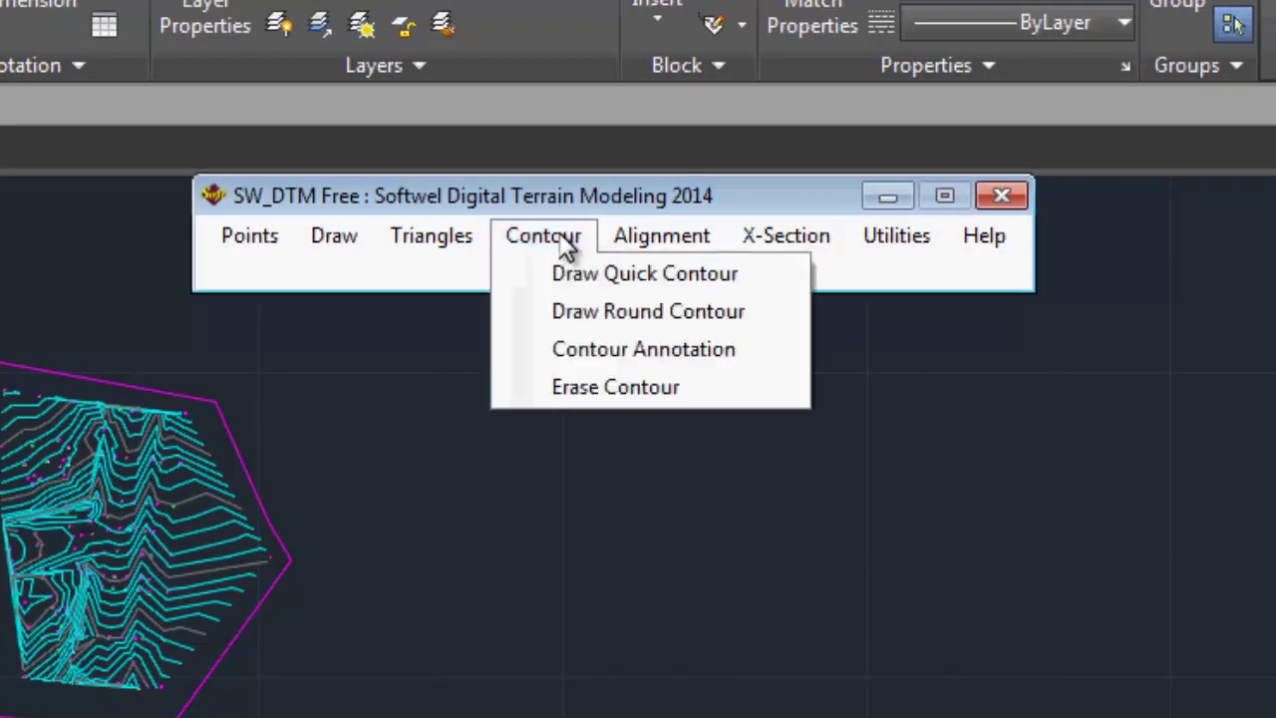
left_click(613, 364)
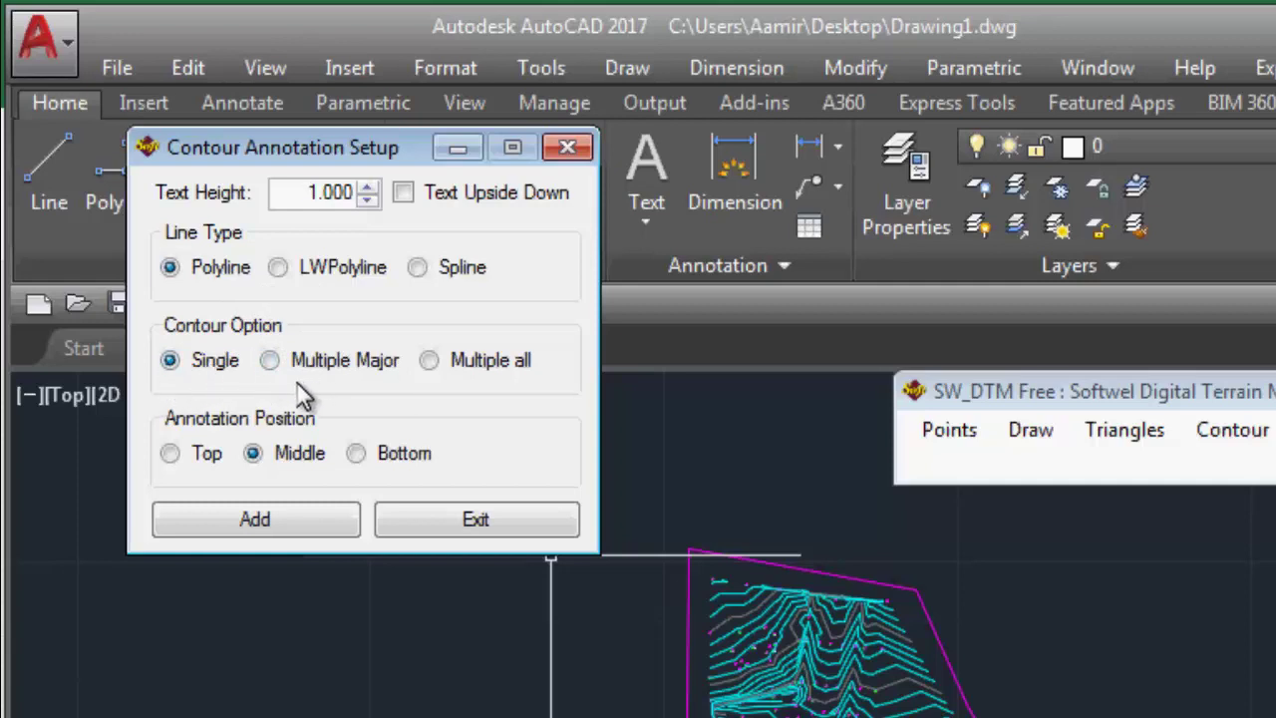
left_click(429, 361)
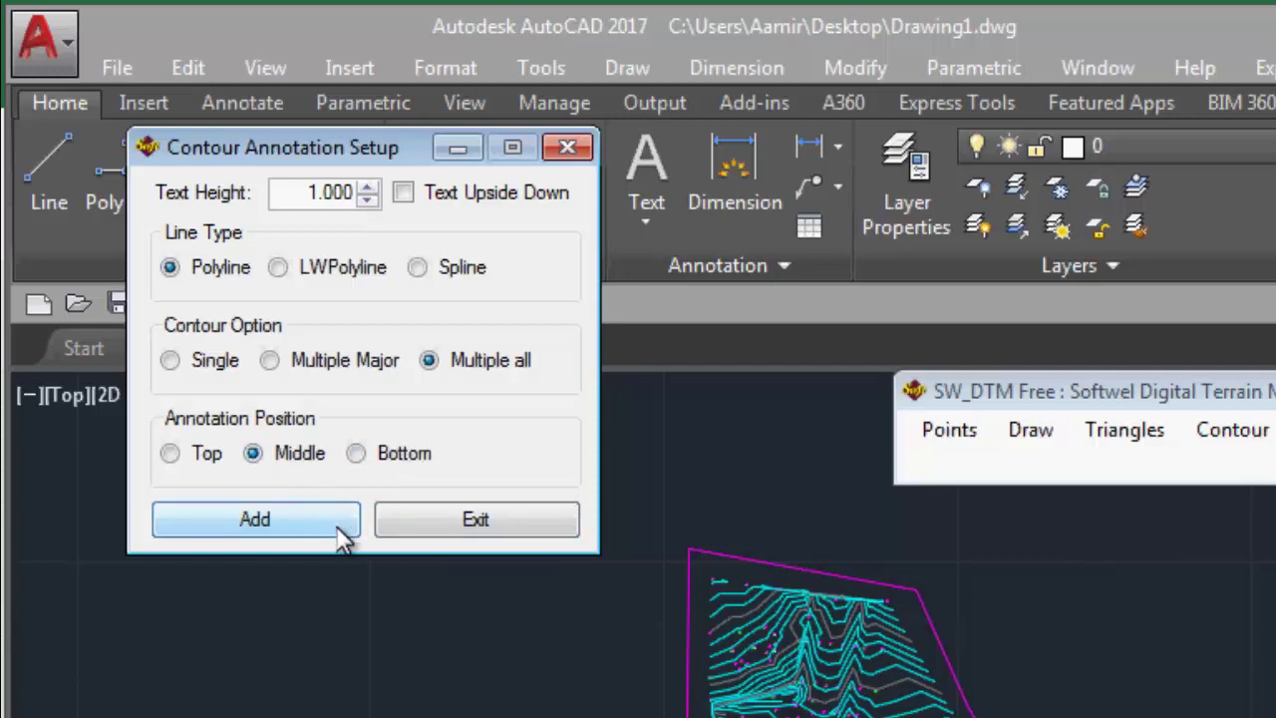
left_click(296, 526)
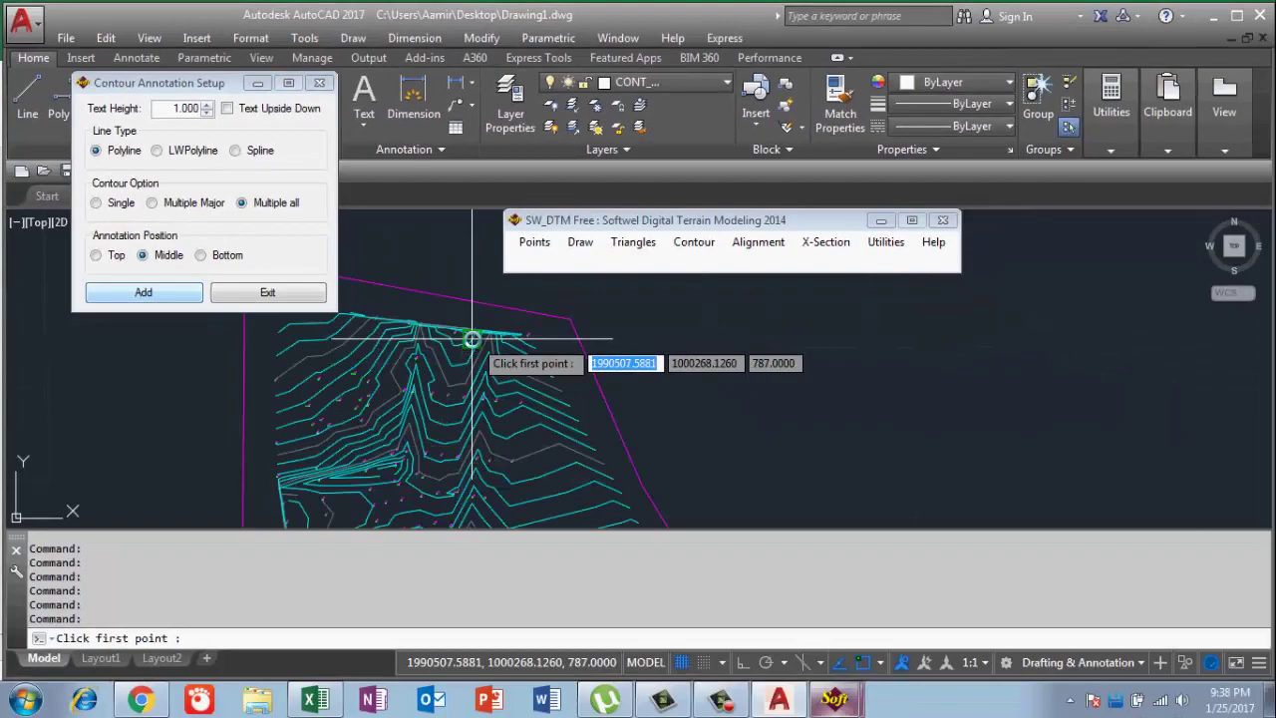
Zoom in on the upper contours and draw a labelling line across them.
scroll(472, 339, "down", 2)
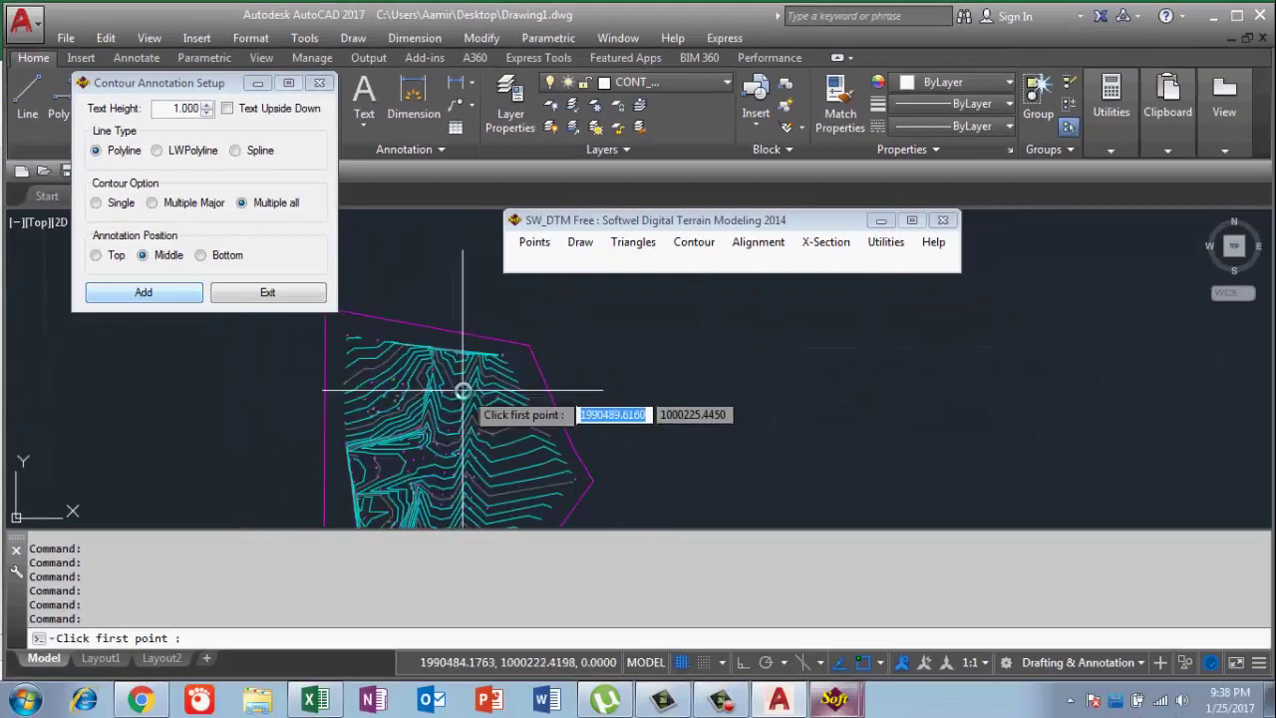
scroll(465, 387, "down", 2)
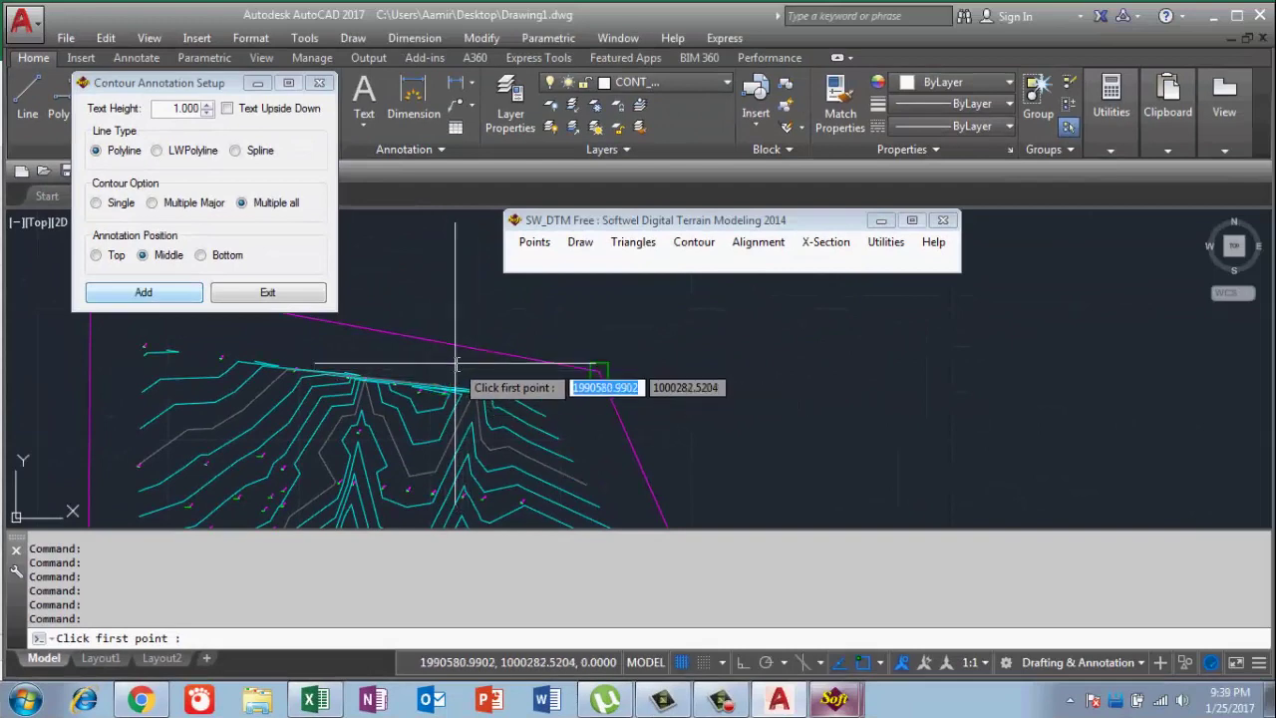
left_click(456, 372)
scroll(448, 419, "down", 2)
scroll(433, 490, "down", 1)
scroll(428, 419, "up", 1)
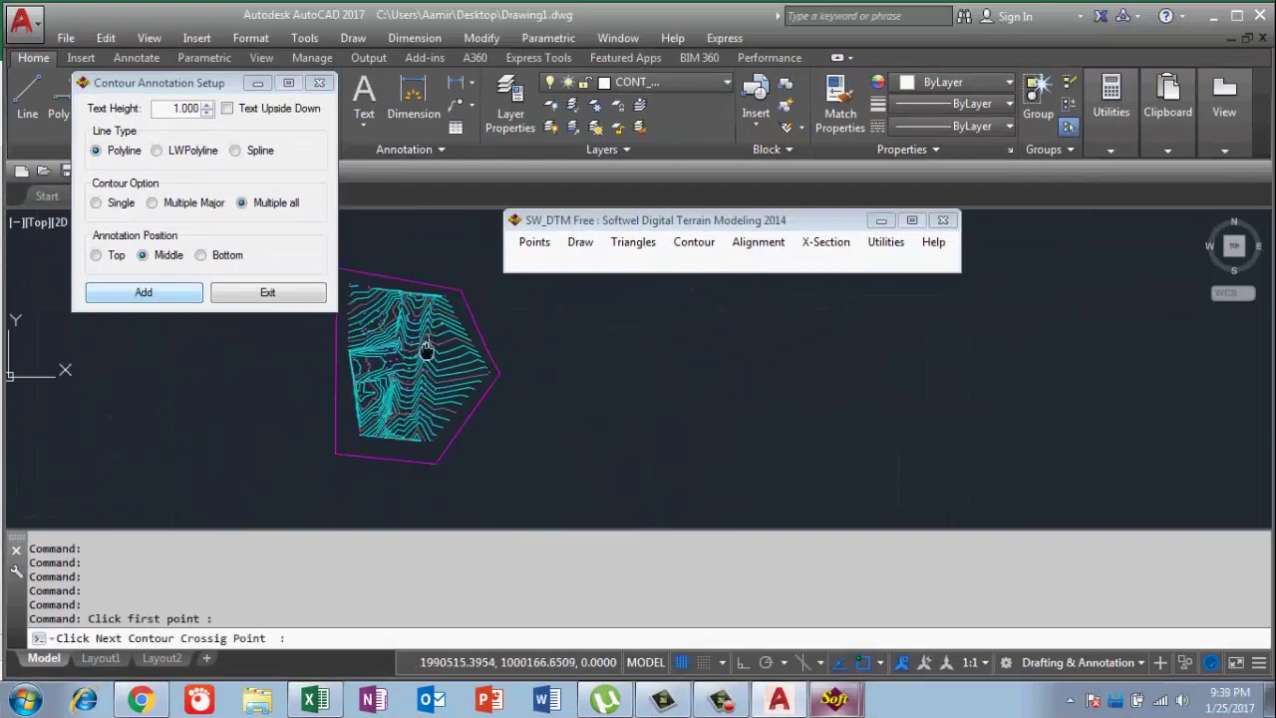
scroll(379, 418, "up", 1)
scroll(405, 437, "up", 1)
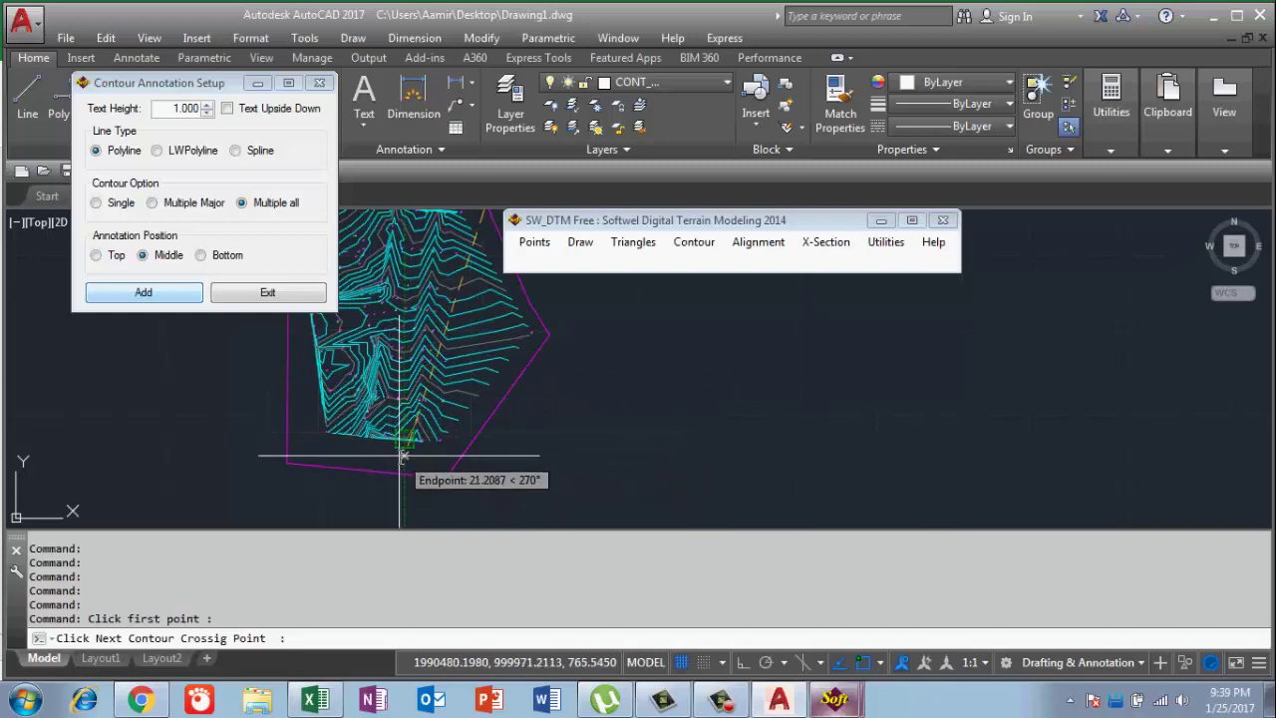
left_click(374, 464)
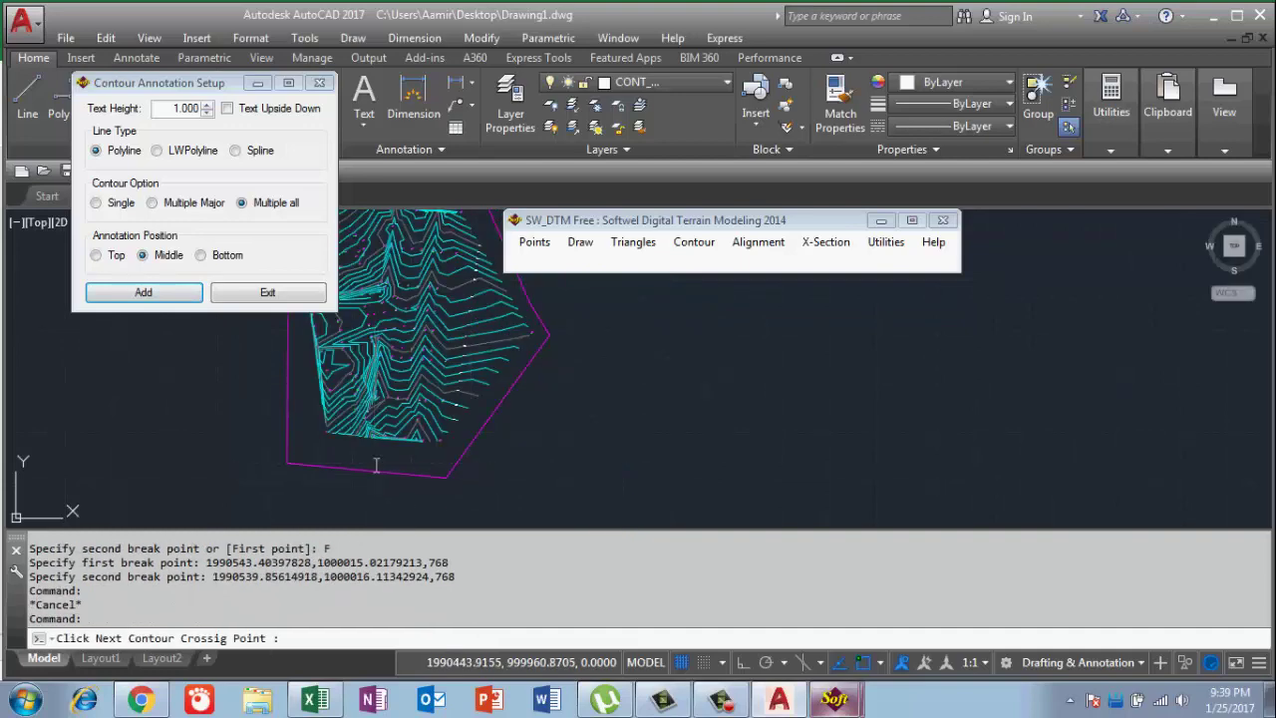
Cancel that labelling attempt and zoom around the contour lines along the upper edge.
scroll(459, 399, "up", 2)
scroll(482, 317, "up", 4)
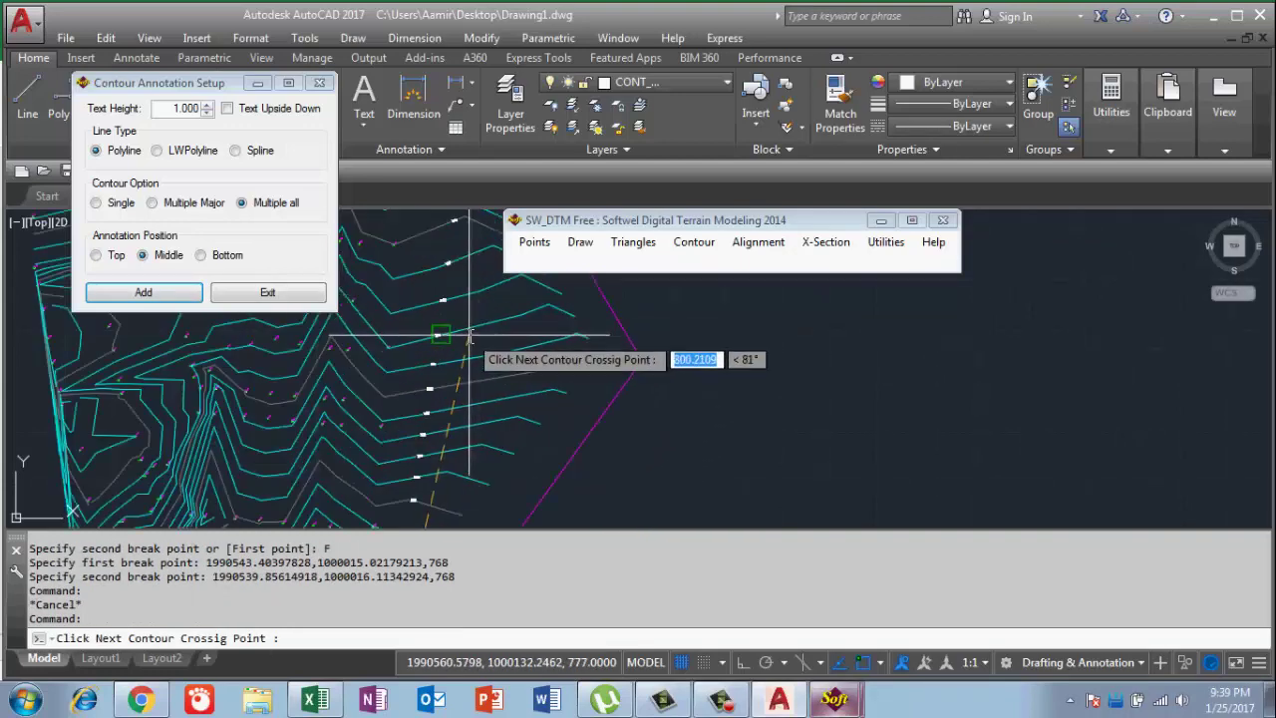
scroll(482, 324, "down", 5)
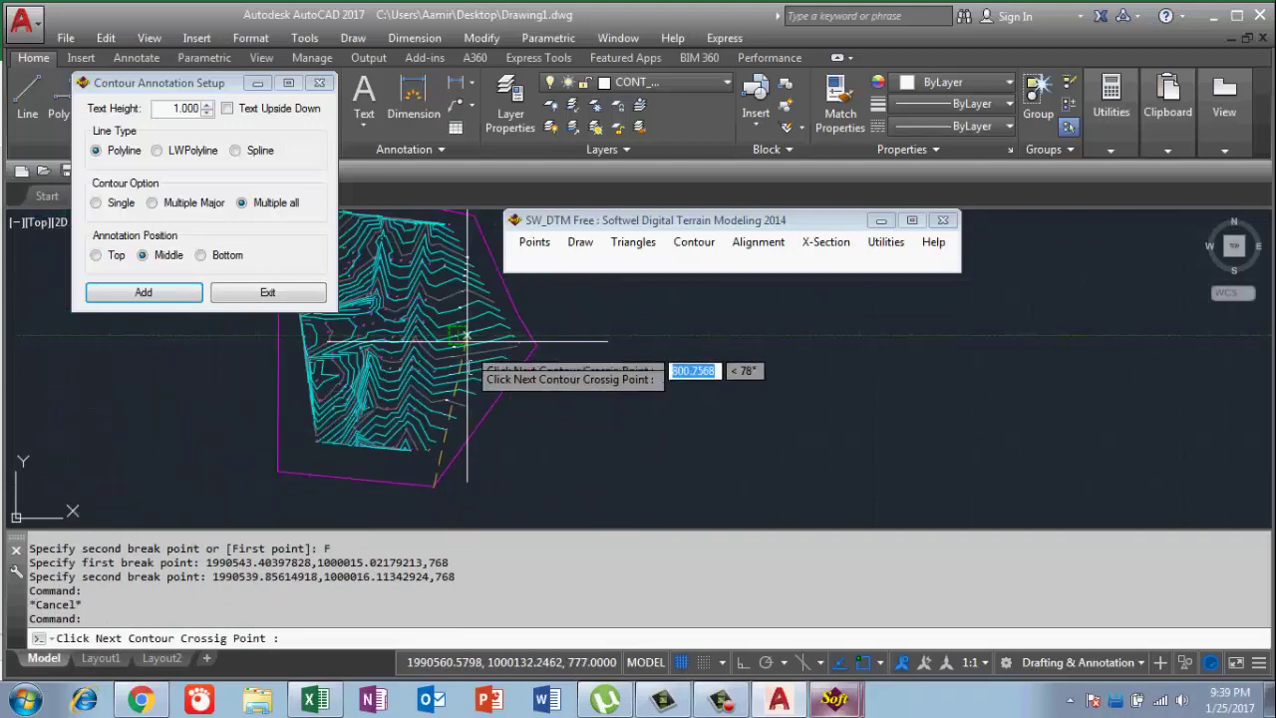
right_click(564, 455)
scroll(495, 333, "up", 2)
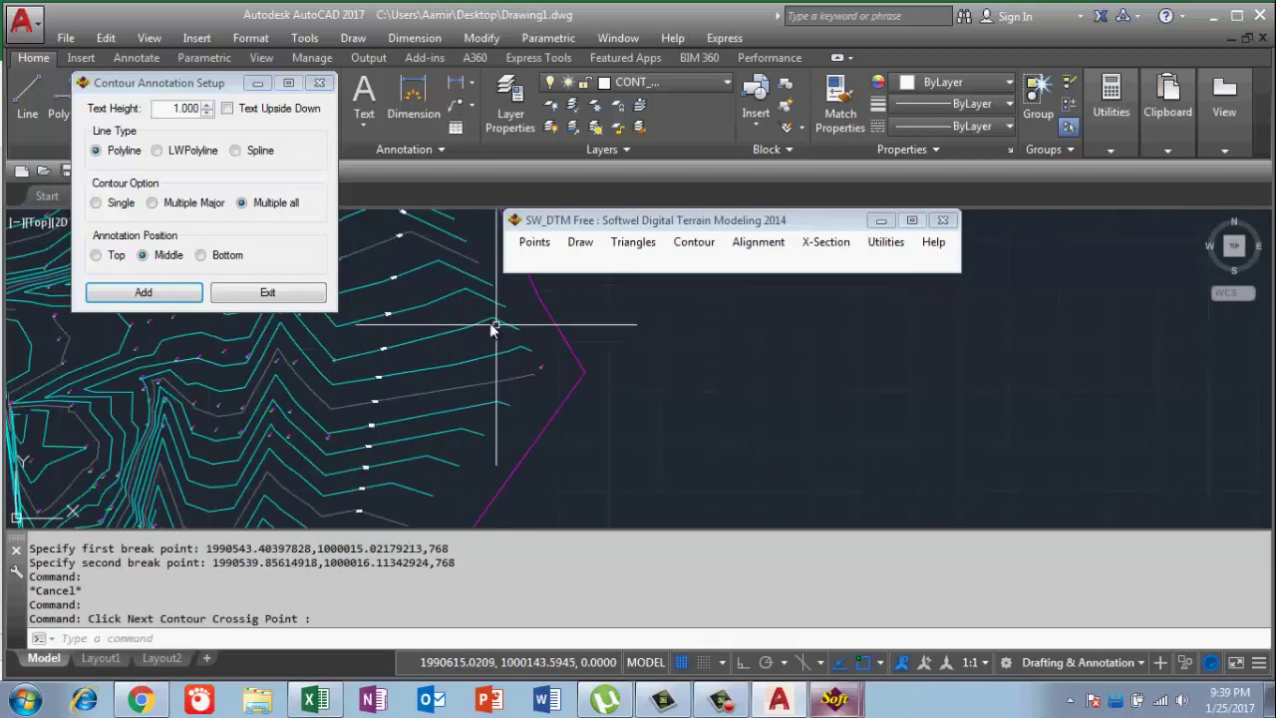
scroll(468, 339, "up", 2)
scroll(432, 342, "up", 2)
scroll(510, 426, "up", 2)
scroll(498, 429, "down", 2)
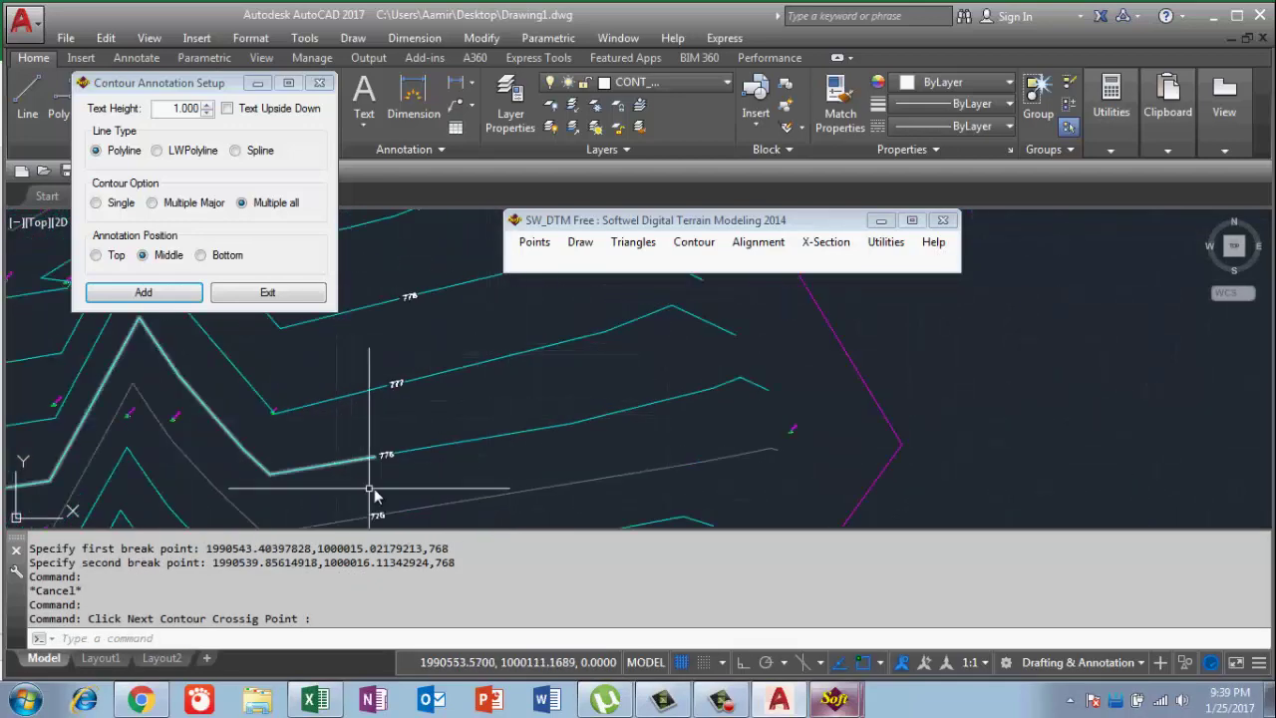
scroll(427, 470, "up", 2)
scroll(485, 470, "down", 2)
scroll(494, 469, "down", 2)
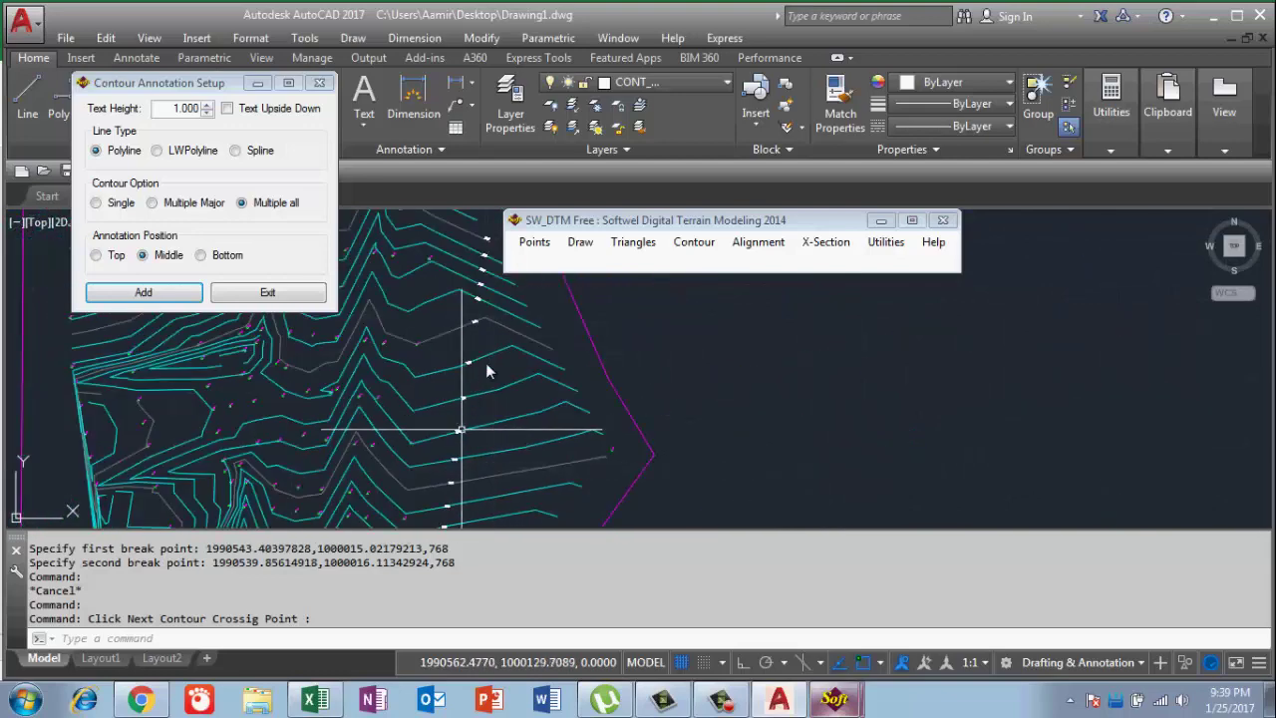
scroll(169, 399, "up", 2)
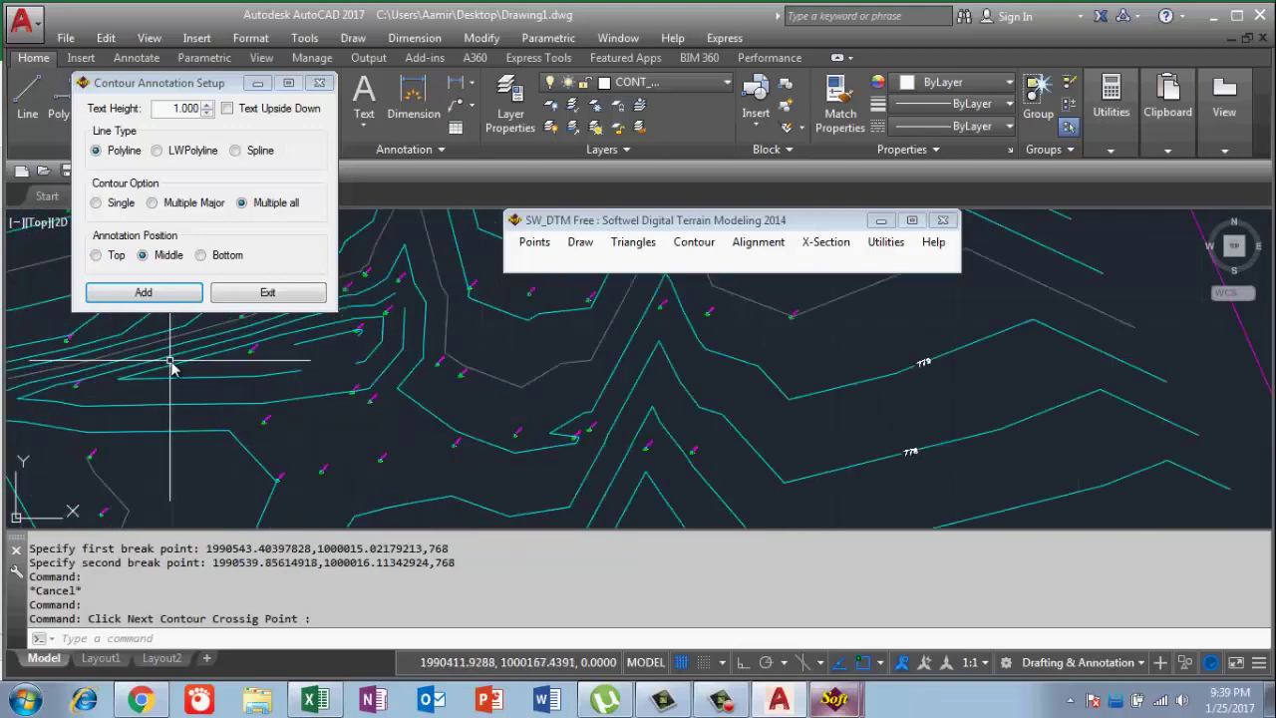
scroll(299, 439, "up", 2)
scroll(356, 456, "up", 2)
scroll(501, 380, "down", 2)
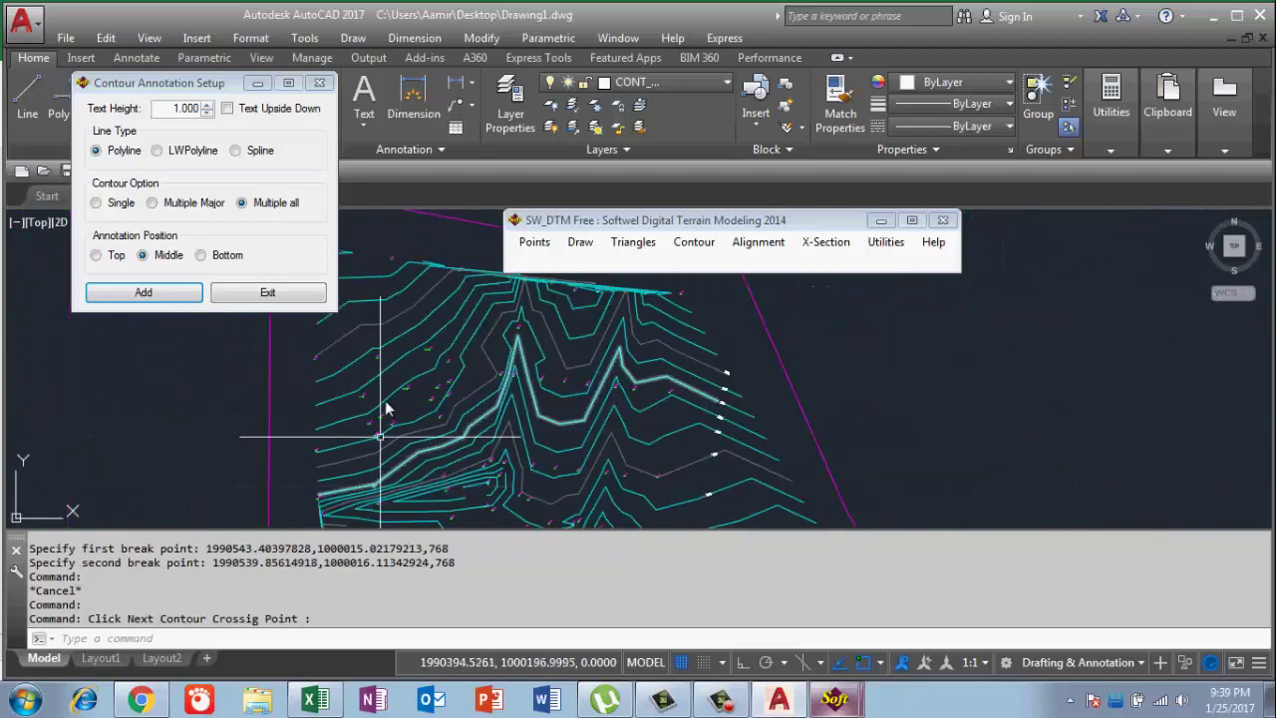
scroll(442, 370, "down", 2)
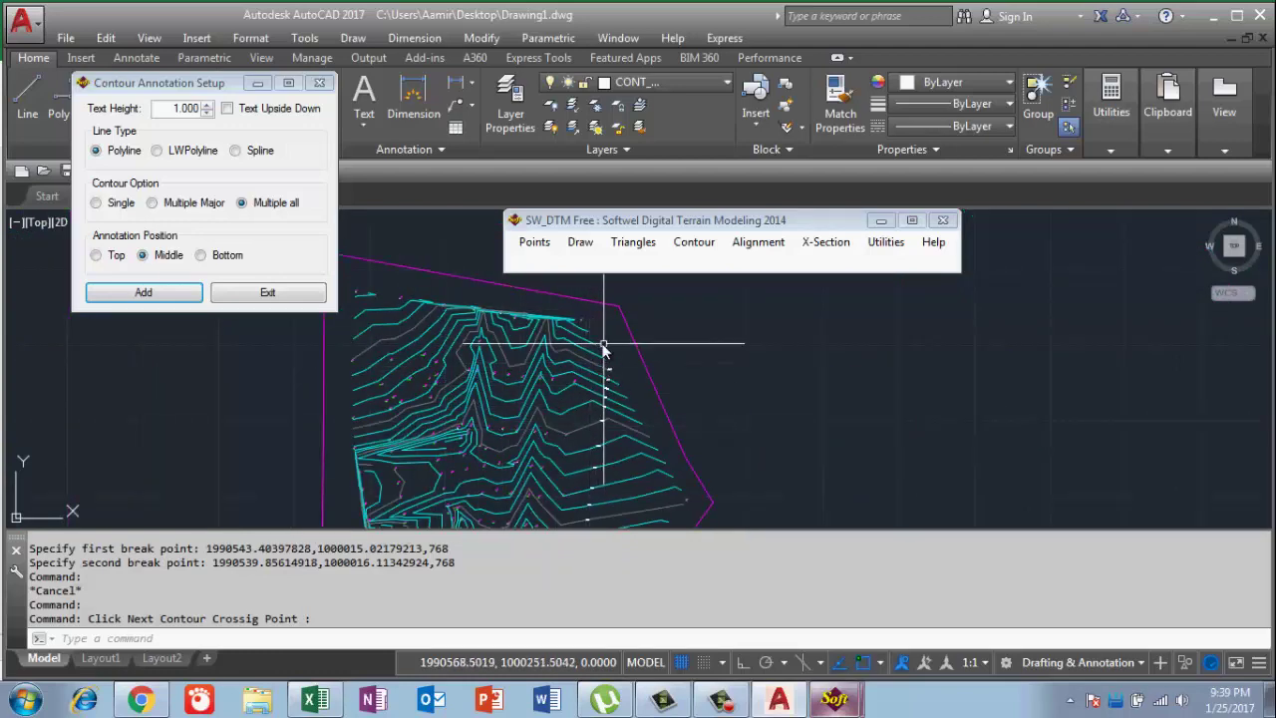
scroll(518, 349, "down", 1)
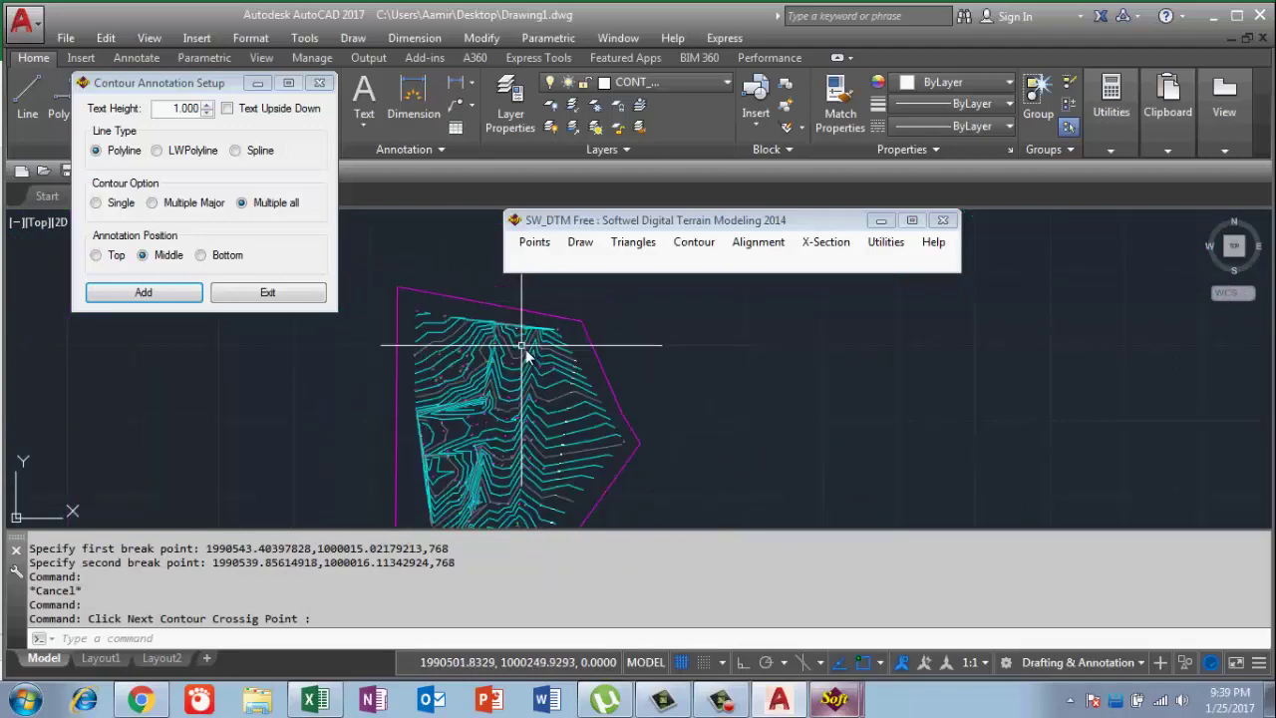
scroll(525, 349, "down", 2)
scroll(524, 369, "up", 1)
scroll(502, 365, "up", 1)
scroll(518, 390, "up", 4)
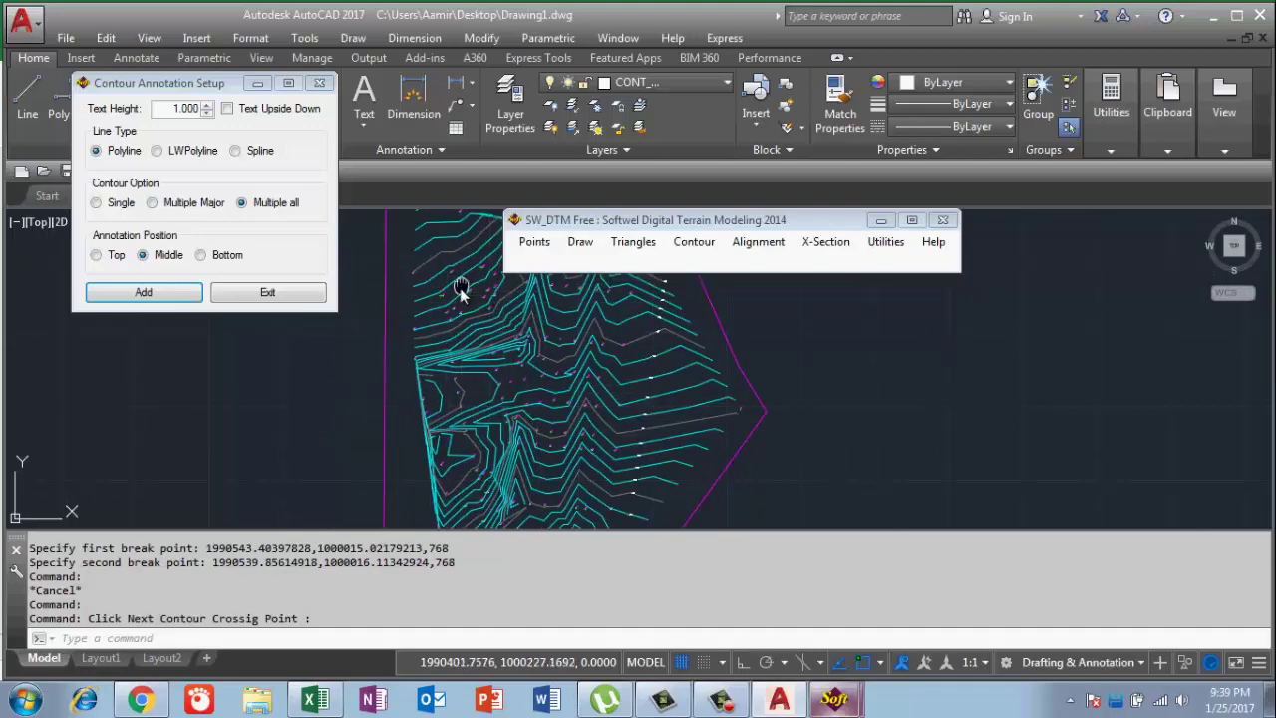
scroll(458, 299, "down", 1)
scroll(464, 403, "up", 1)
scroll(453, 378, "up", 3)
scroll(448, 346, "up", 1)
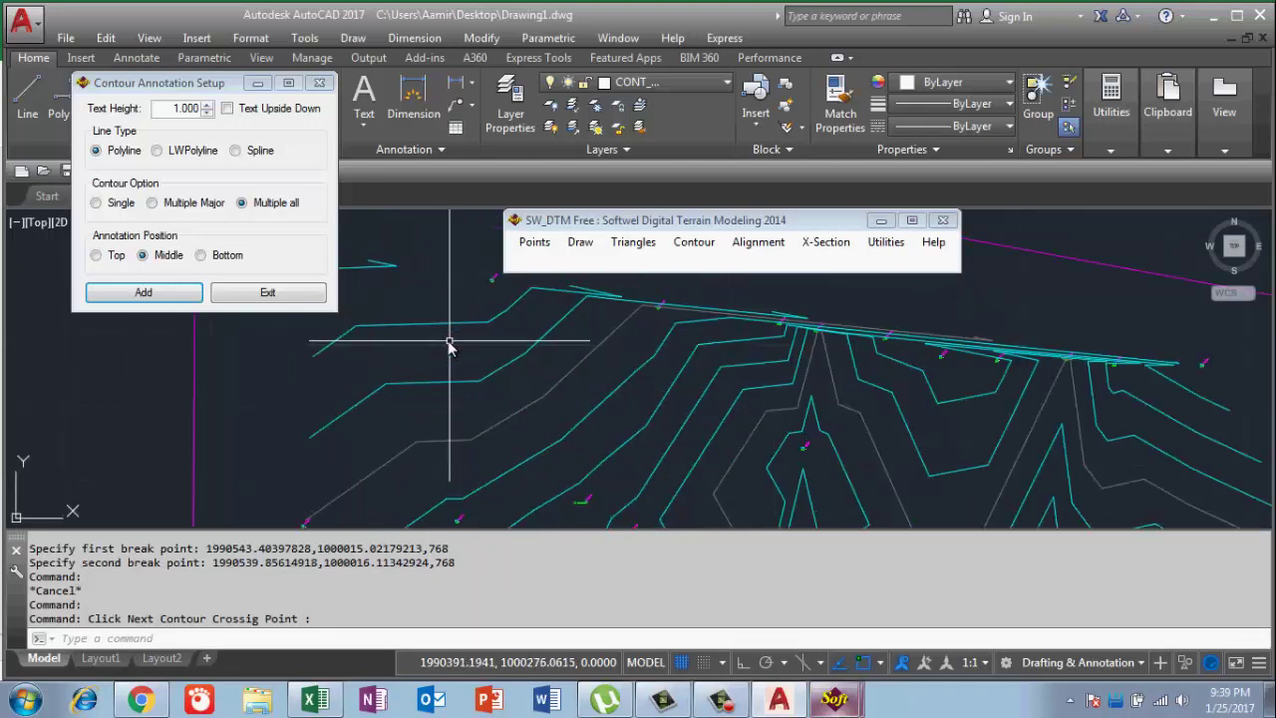
scroll(457, 374, "up", 1)
scroll(464, 401, "down", 1)
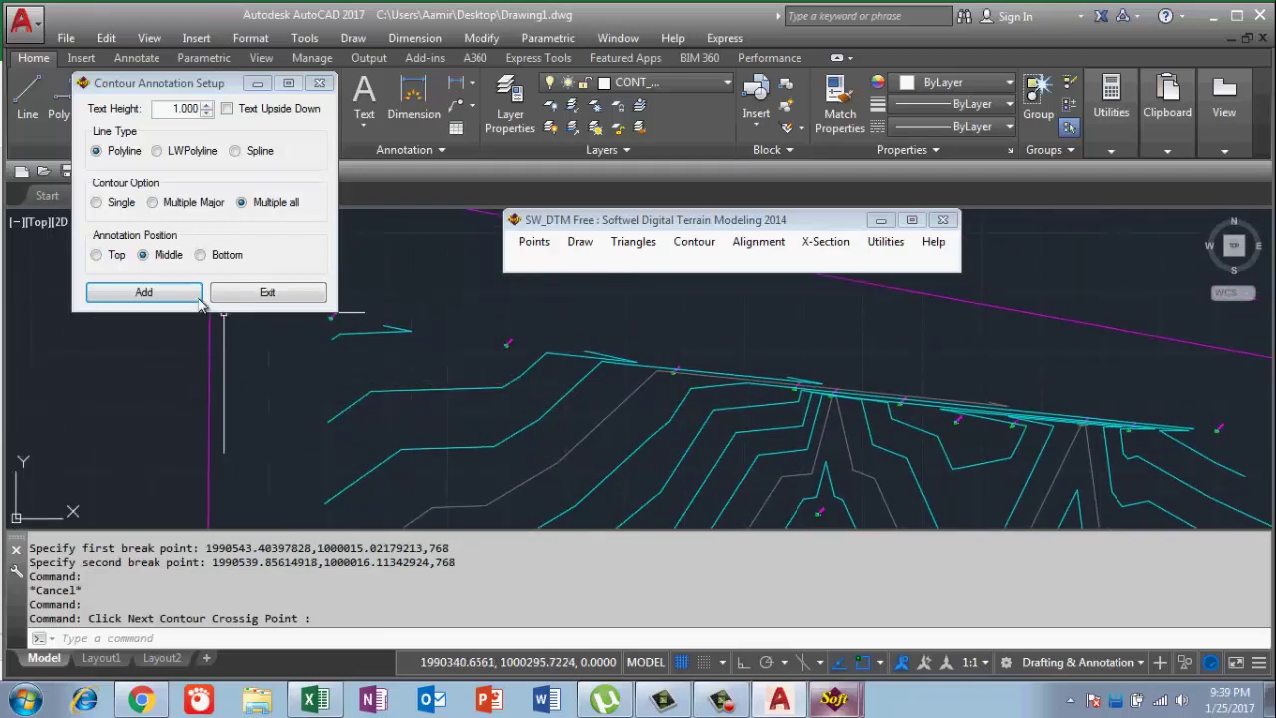
Switch to Single contour mode and label one contour with elevation 792.
left_click(96, 204)
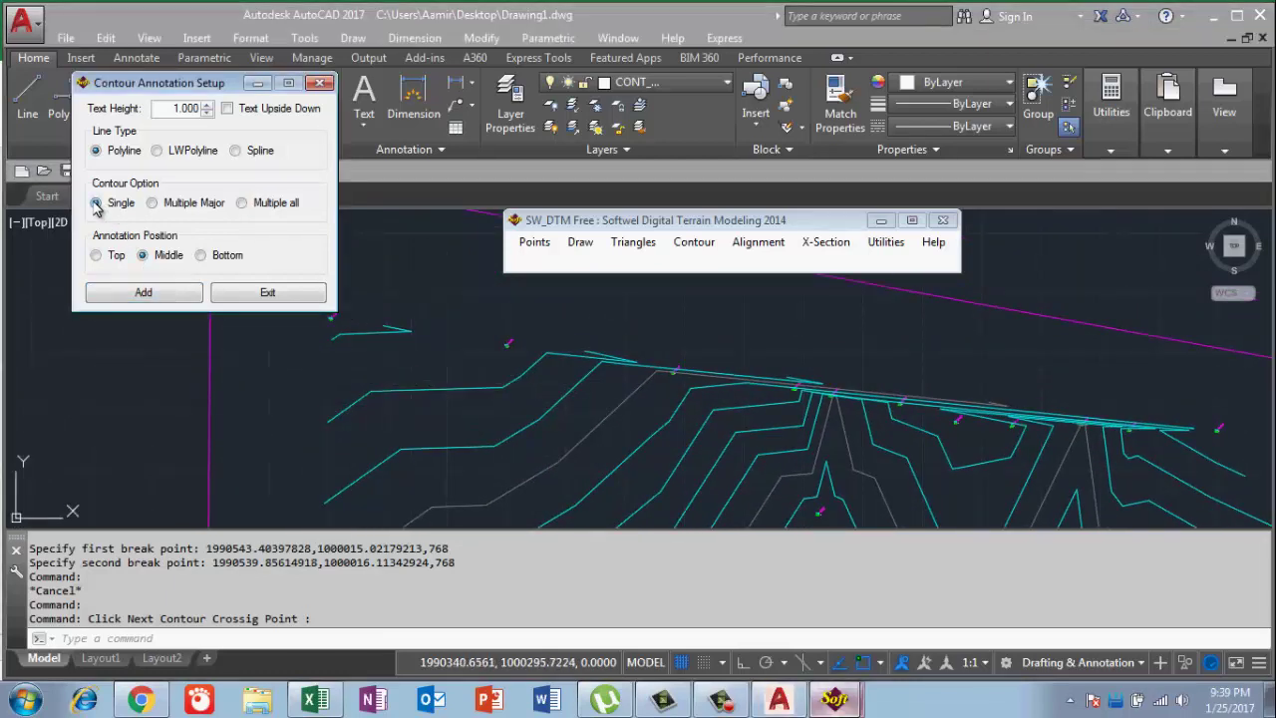
left_click(175, 302)
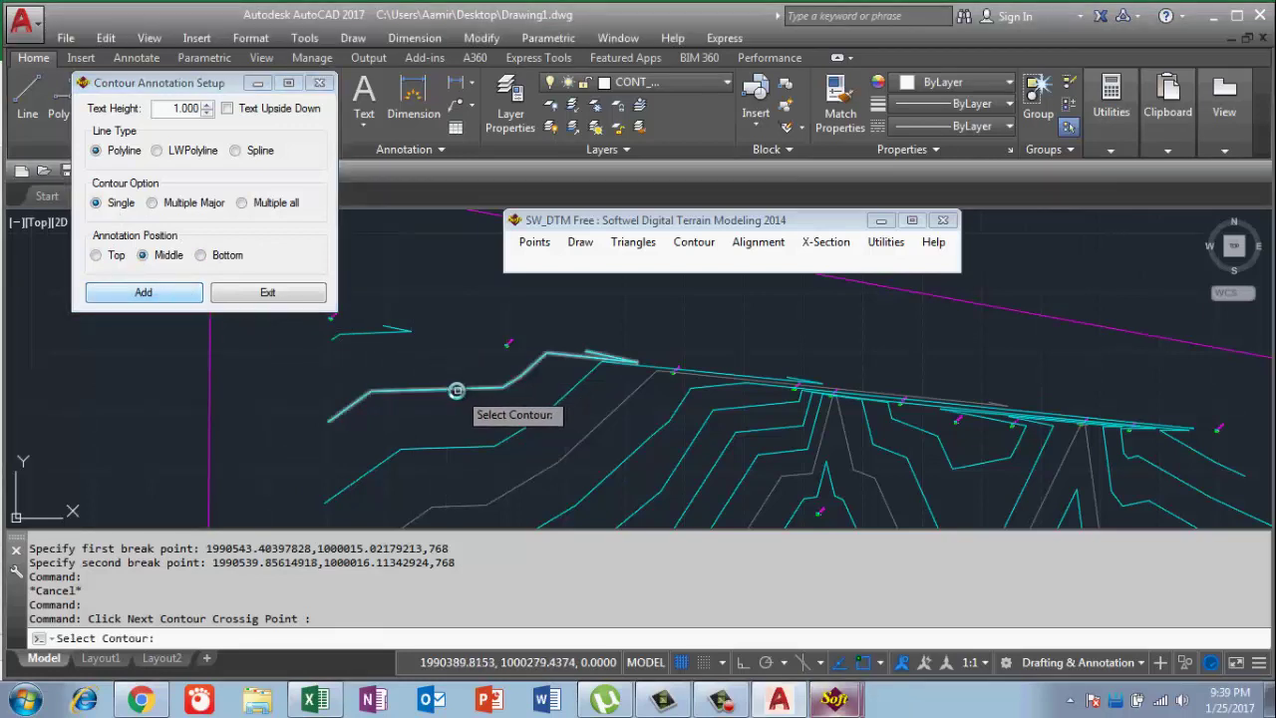
left_click(455, 387)
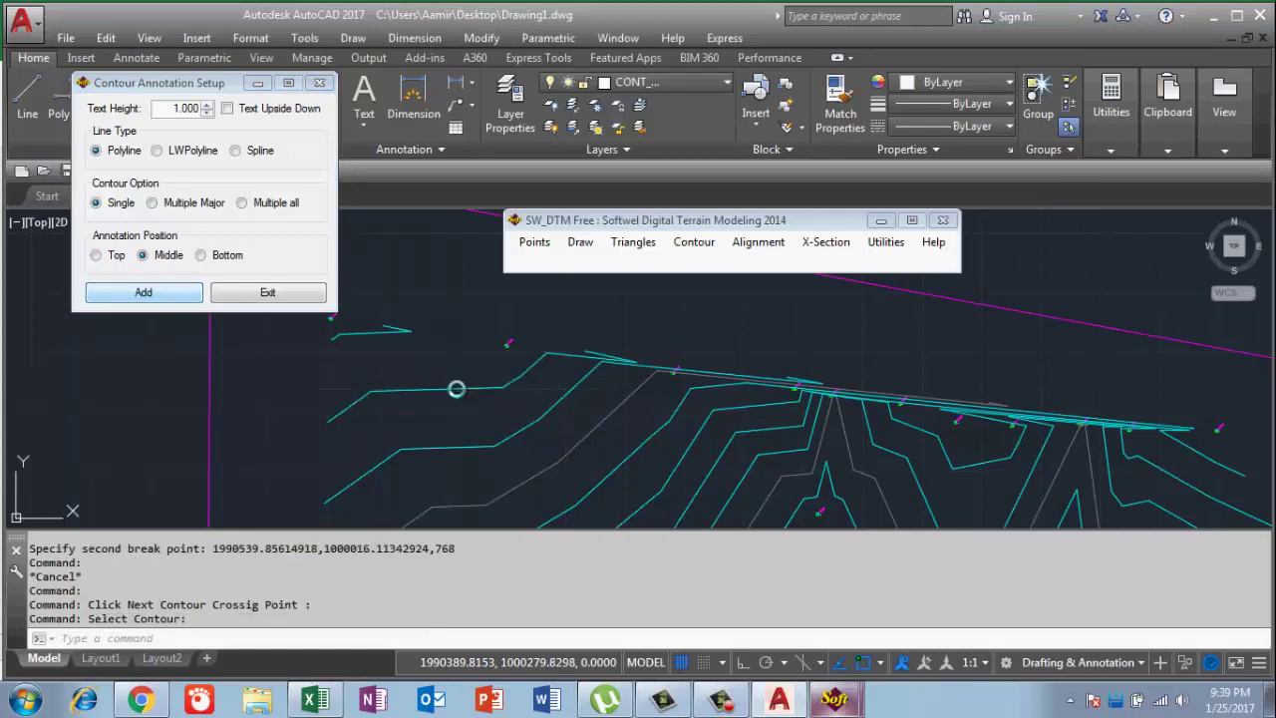
scroll(458, 391, "up", 5)
scroll(462, 387, "up", 2)
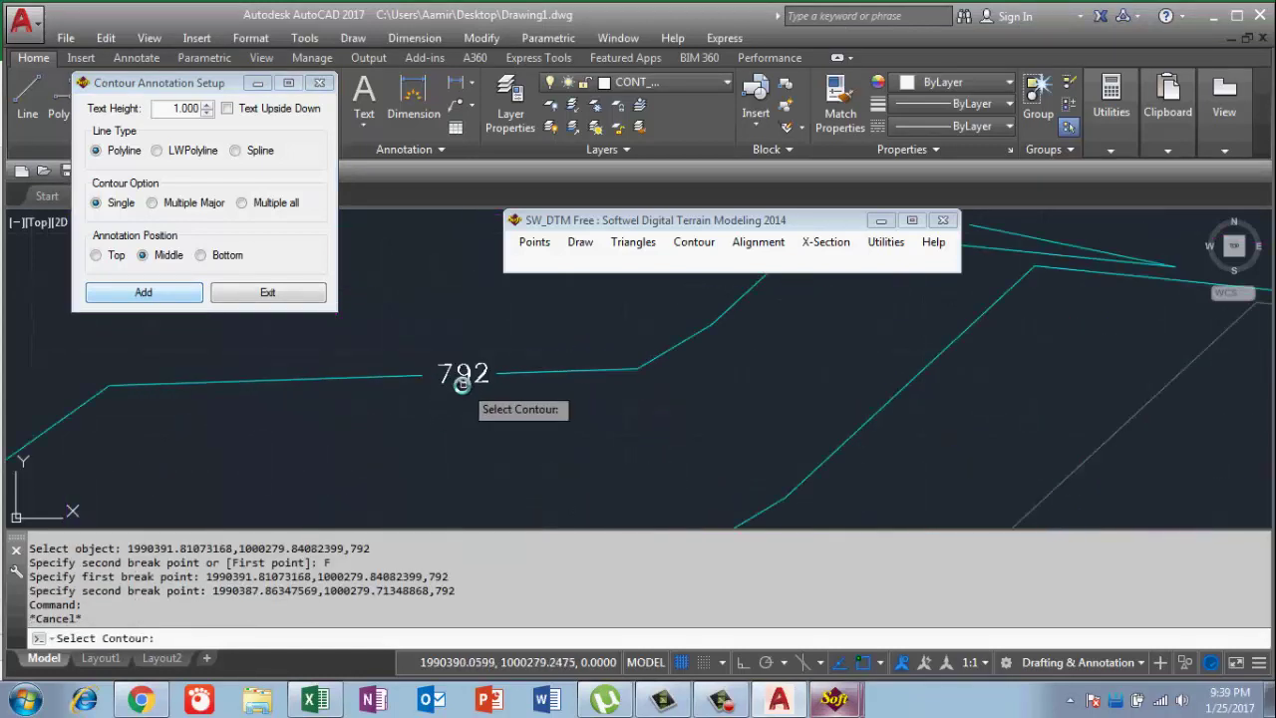
key("Return")
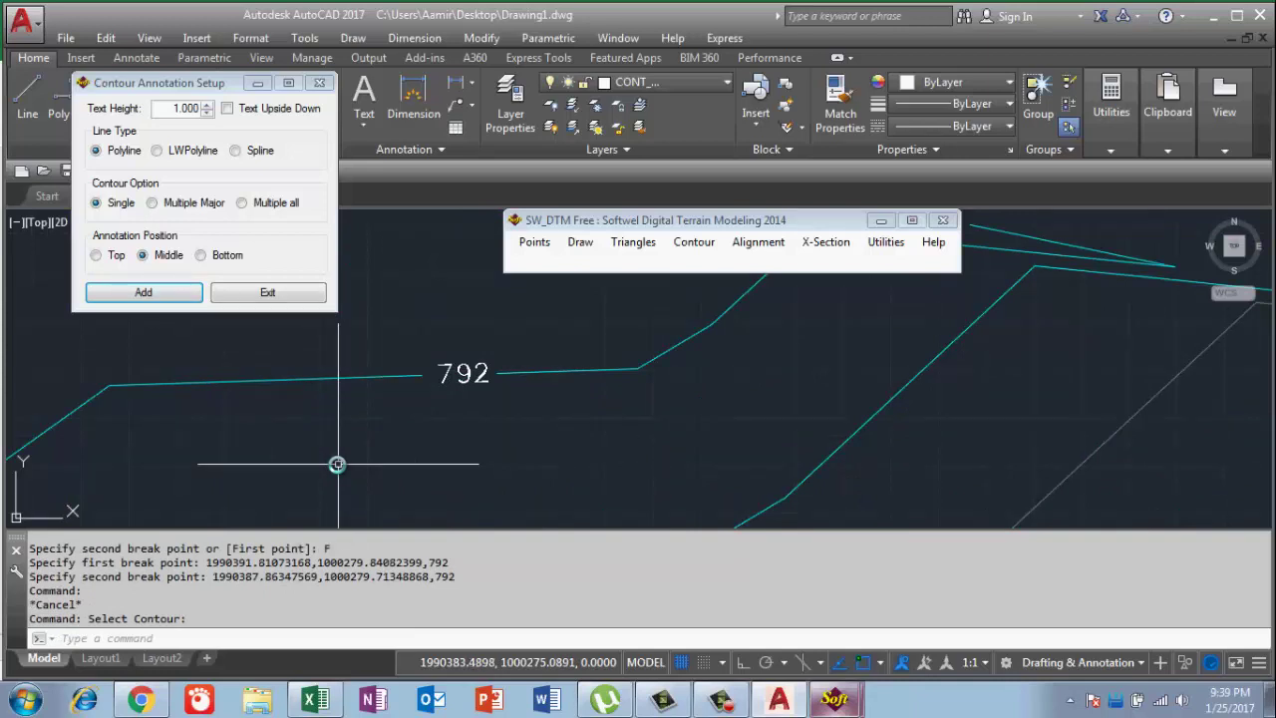
Raise the text height to 2.750 and label the next contour 791.
left_click(208, 103)
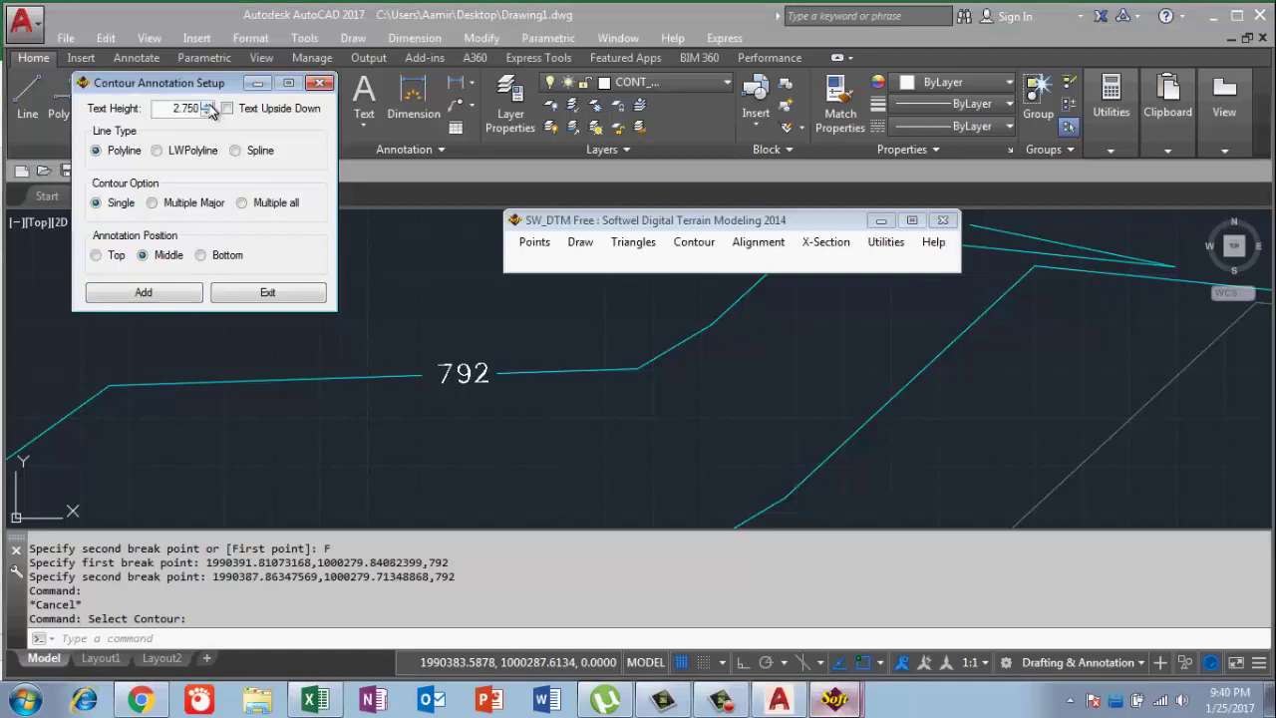
left_click(145, 299)
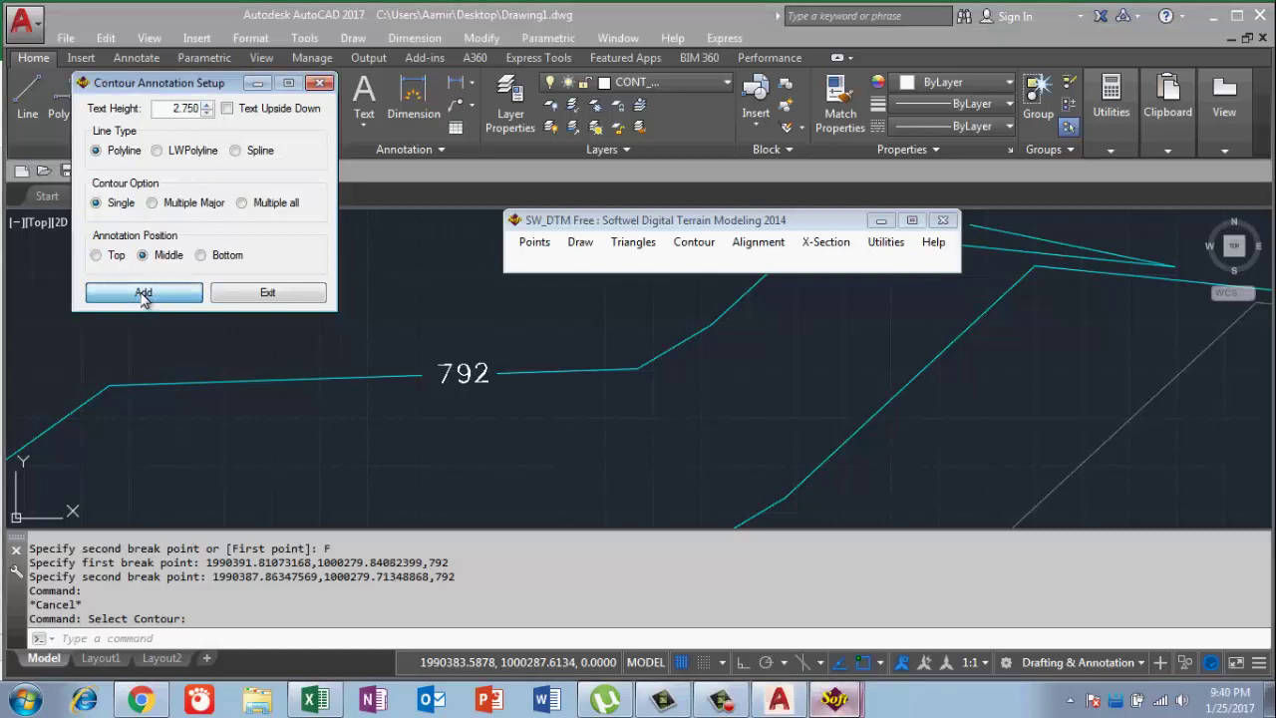
scroll(458, 399, "down", 5)
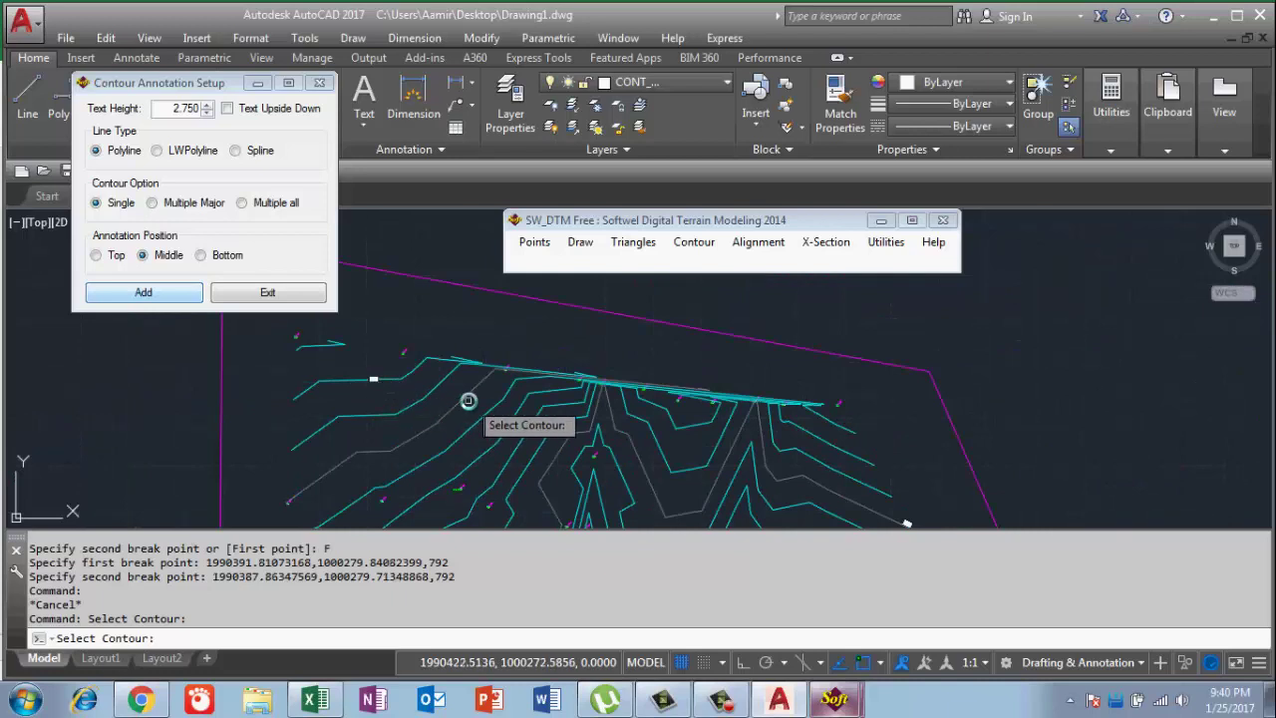
left_click(417, 400)
scroll(415, 399, "up", 3)
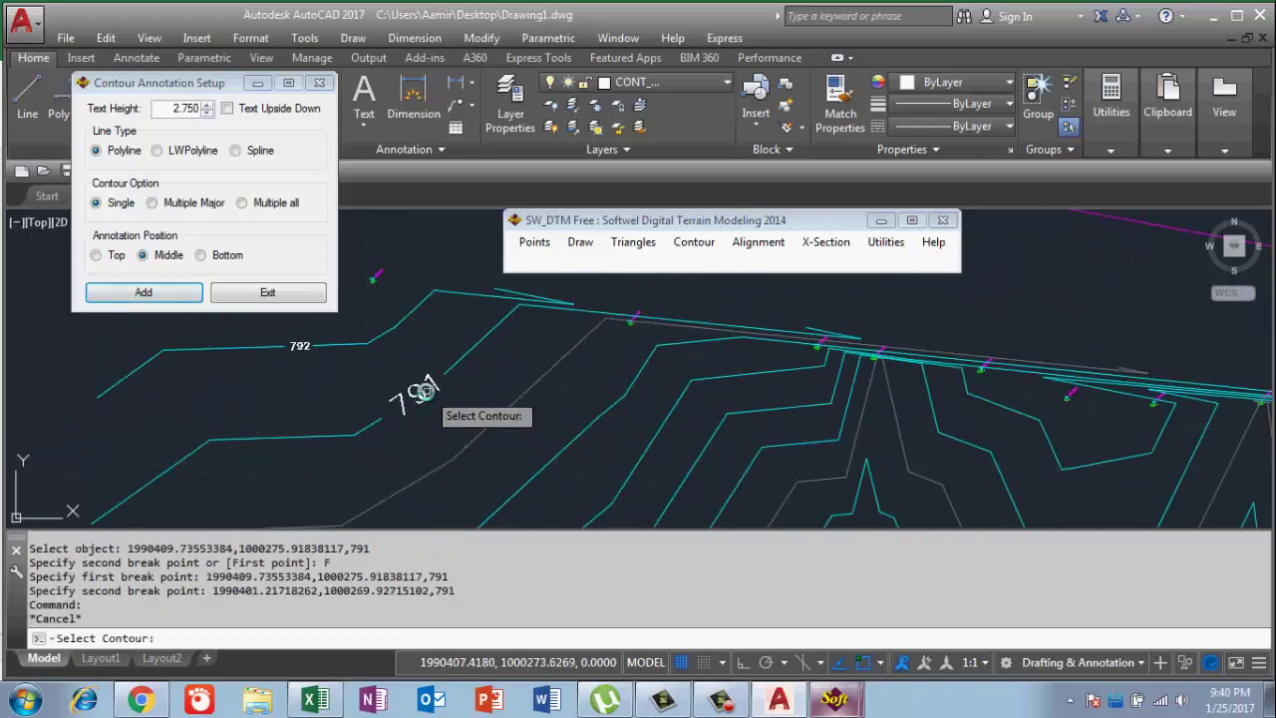
left_click(443, 342)
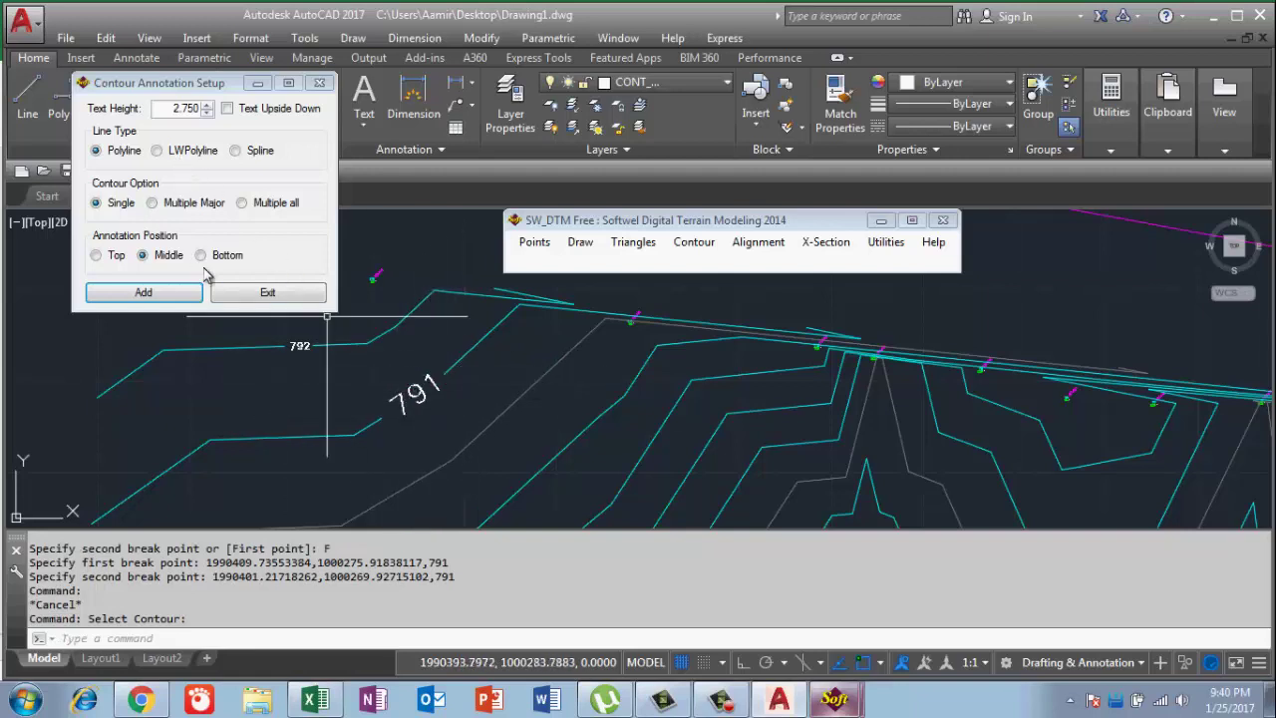
scroll(514, 478, "down", 5)
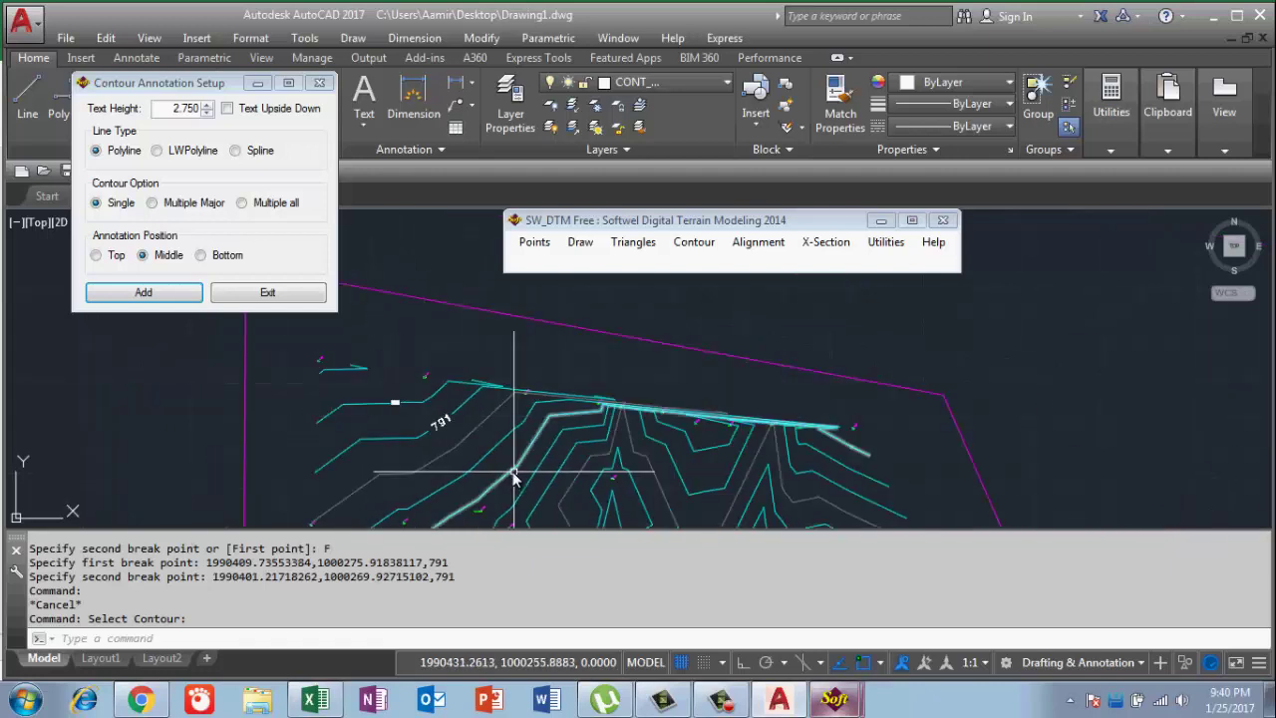
scroll(515, 478, "down", 2)
middle_click_drag(578, 418, 564, 351)
scroll(565, 339, "down", 2)
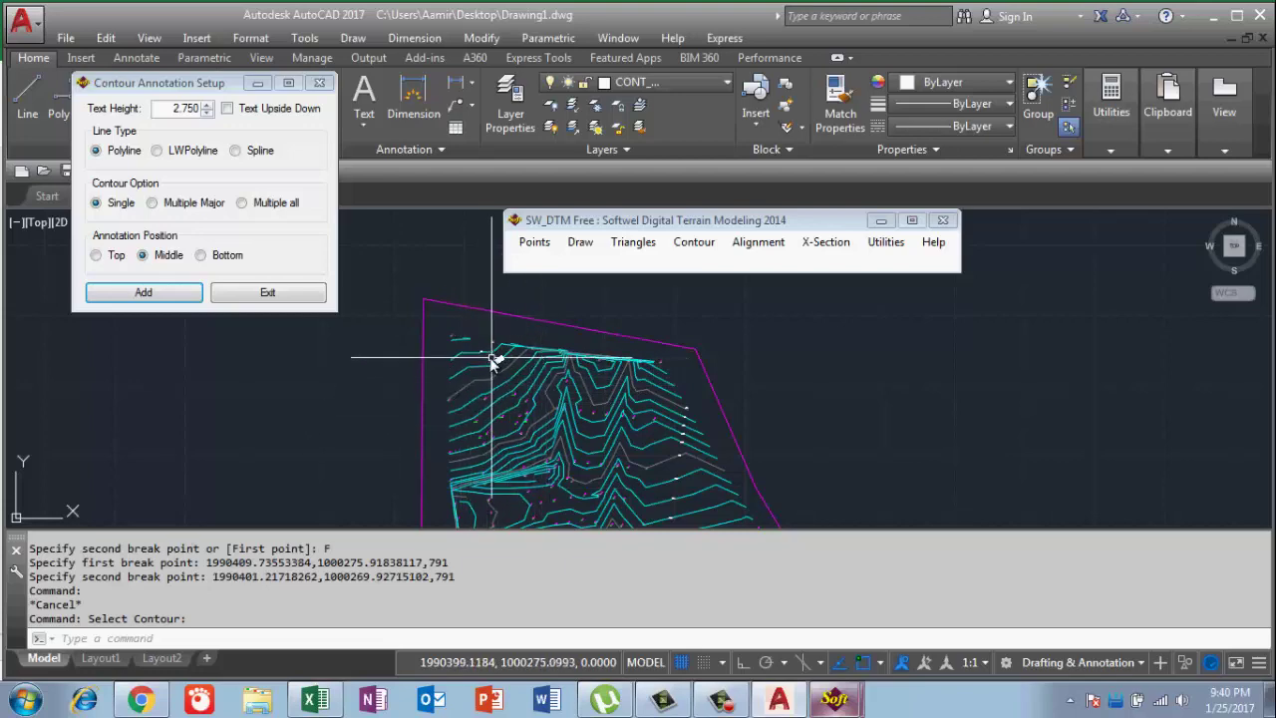
scroll(492, 359, "up", 4)
scroll(498, 363, "up", 2)
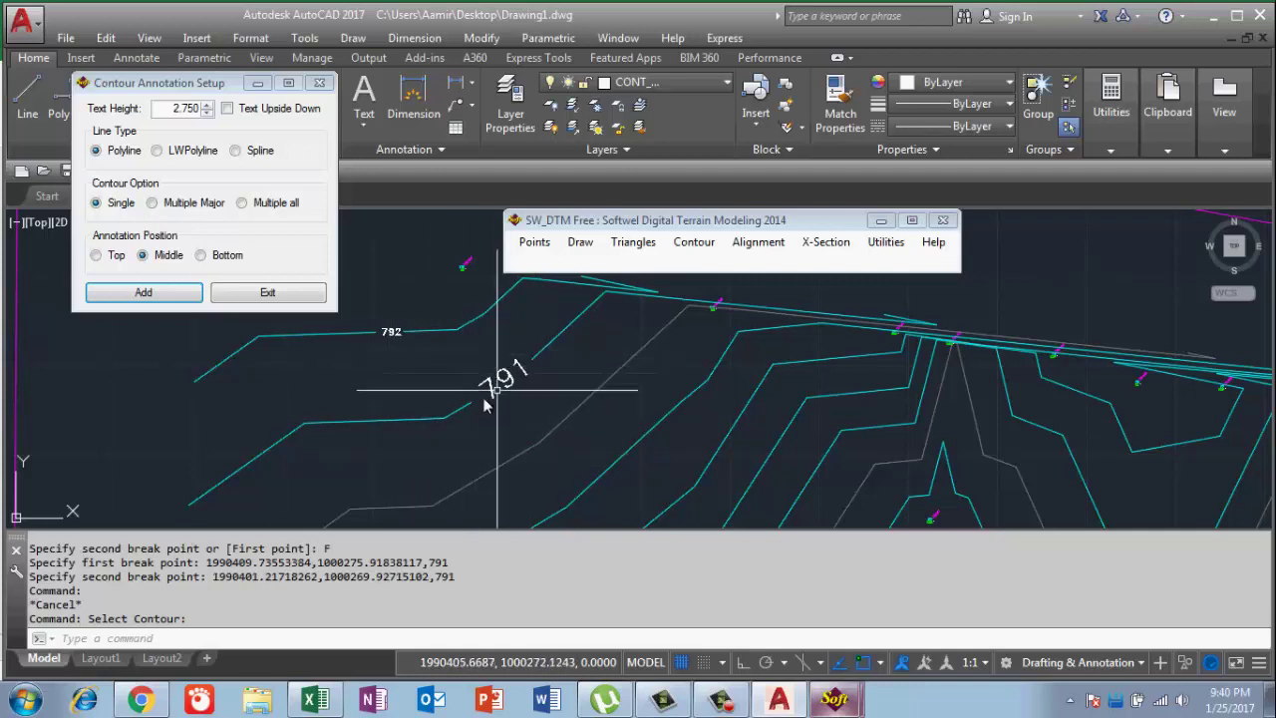
scroll(434, 394, "down", 4)
scroll(438, 387, "down", 3)
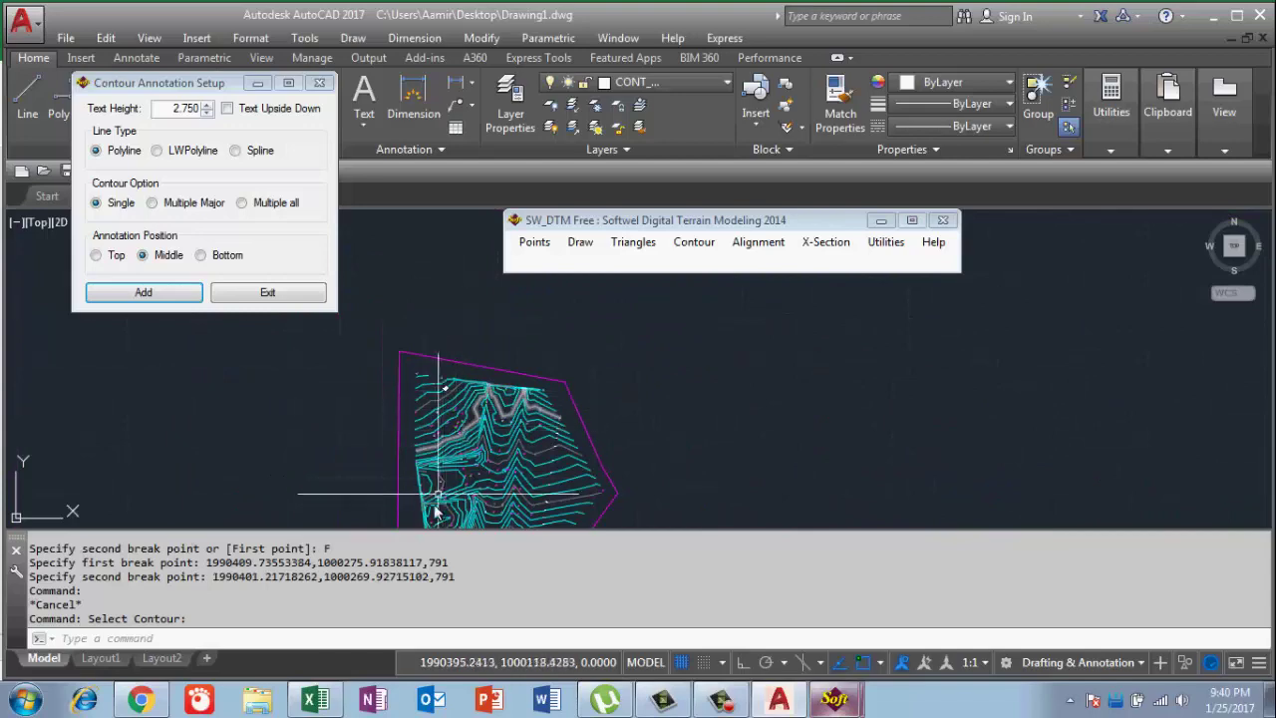
scroll(437, 498, "up", 2)
scroll(458, 469, "up", 2)
scroll(478, 456, "up", 2)
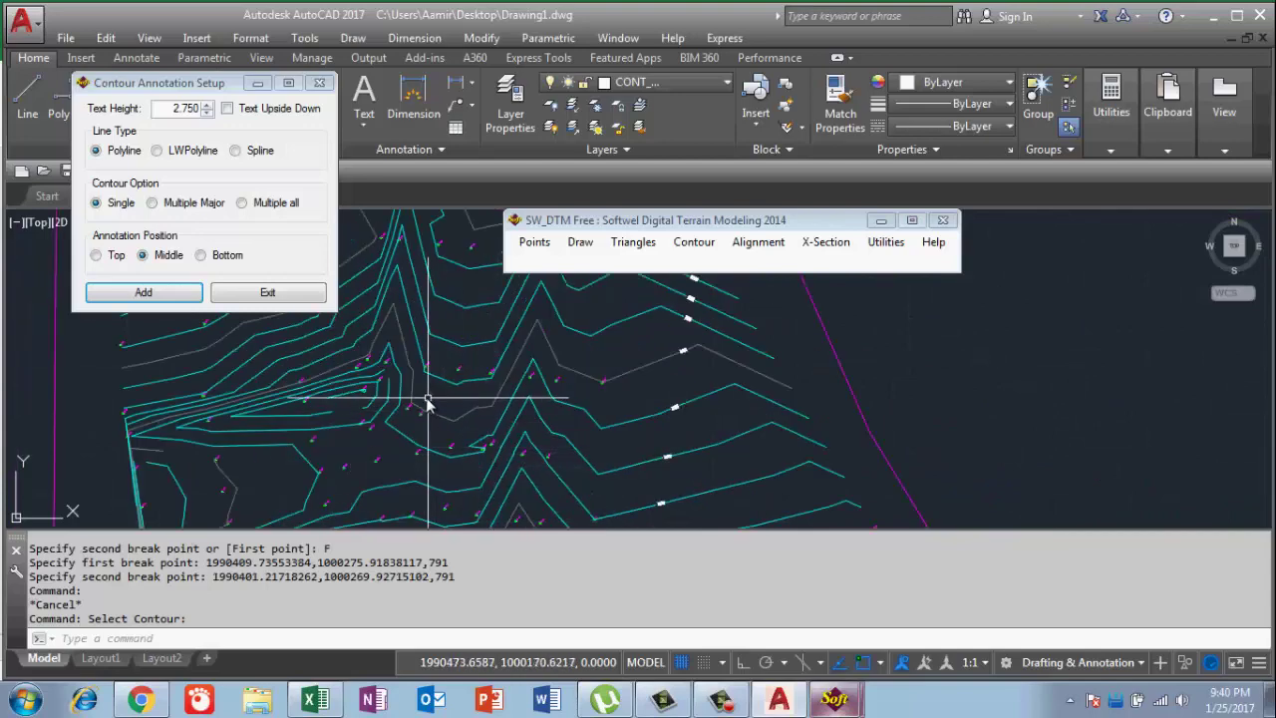
middle_click_drag(364, 418, 475, 439)
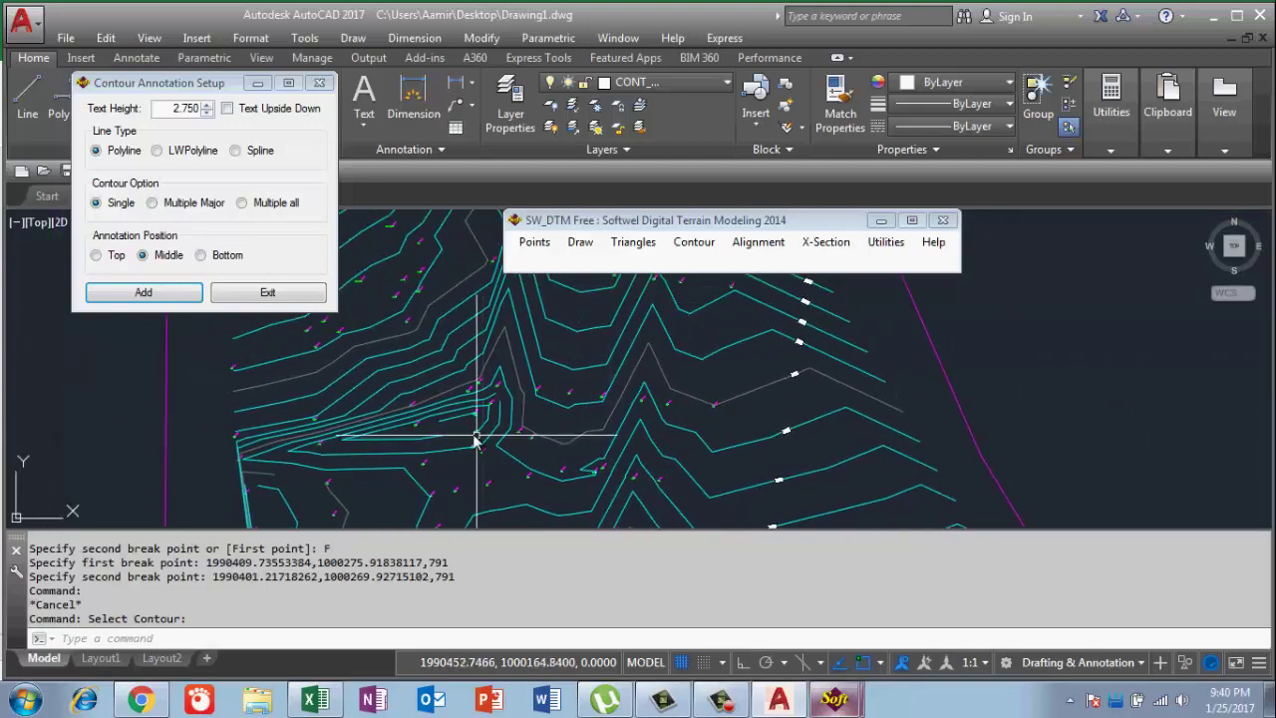
scroll(472, 441, "down", 2)
scroll(459, 445, "down", 2)
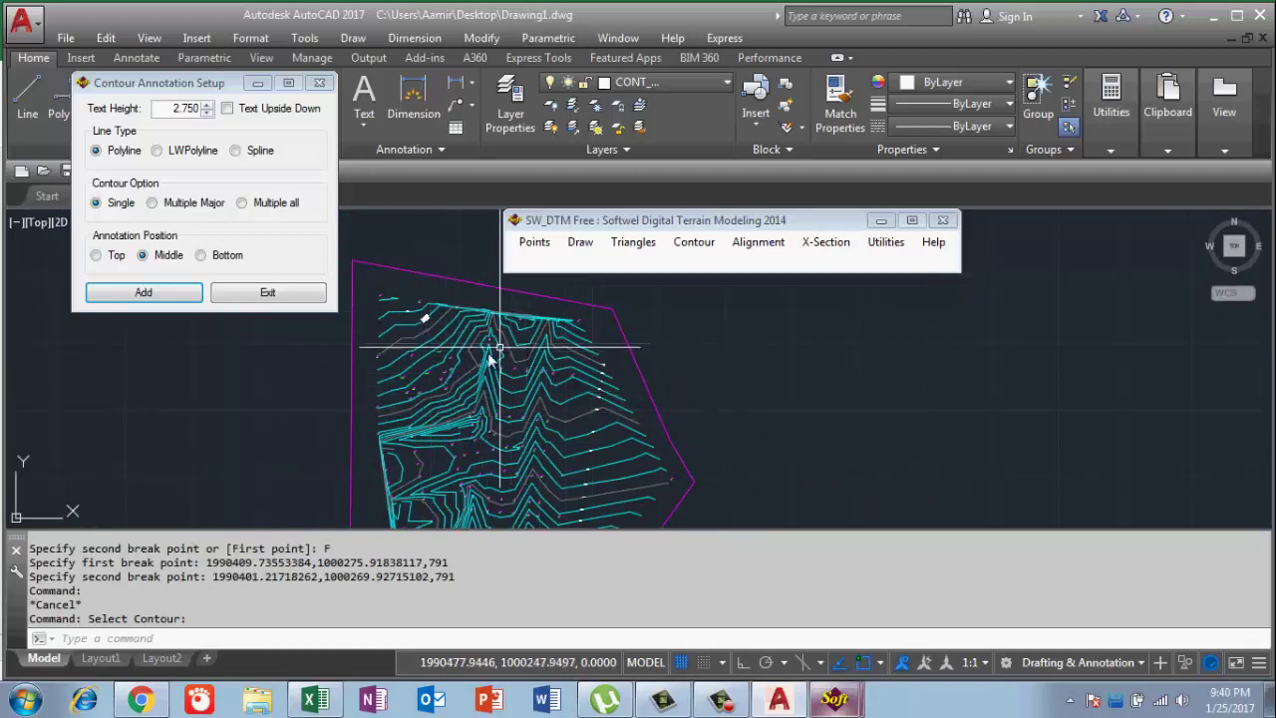
scroll(454, 374, "down", 1)
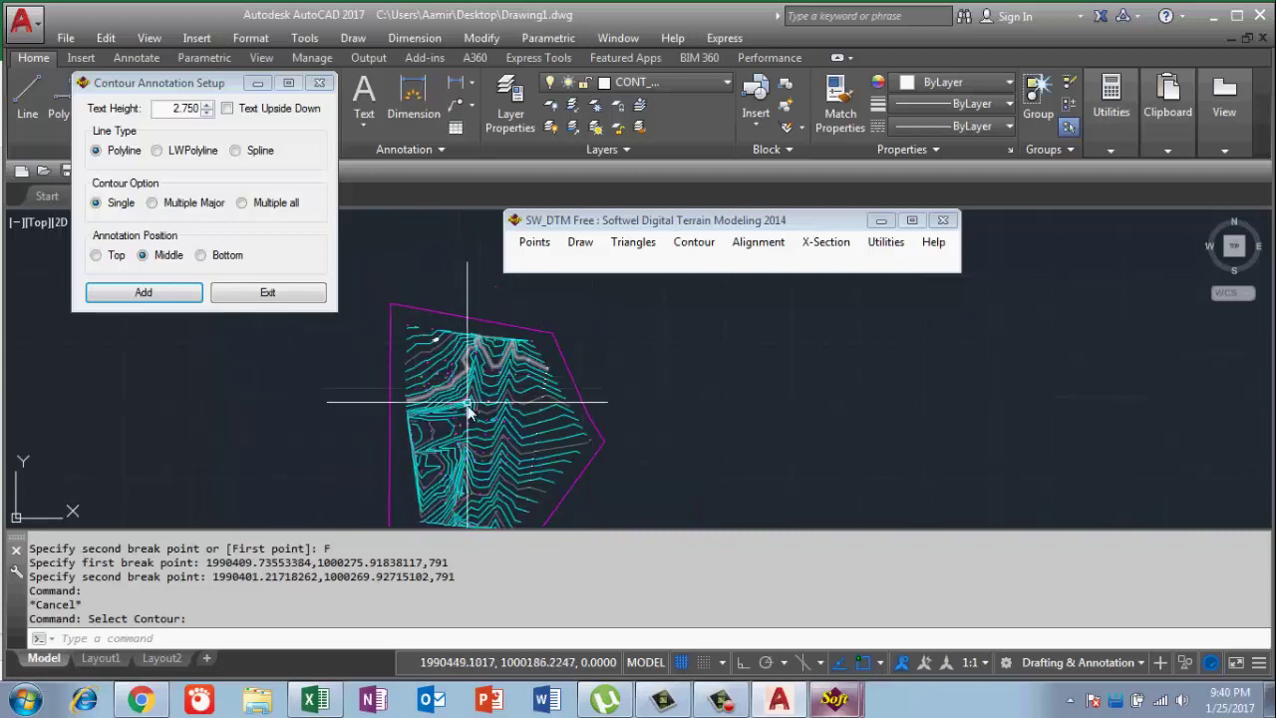
scroll(464, 404, "down", 1)
middle_click_drag(464, 404, 453, 346)
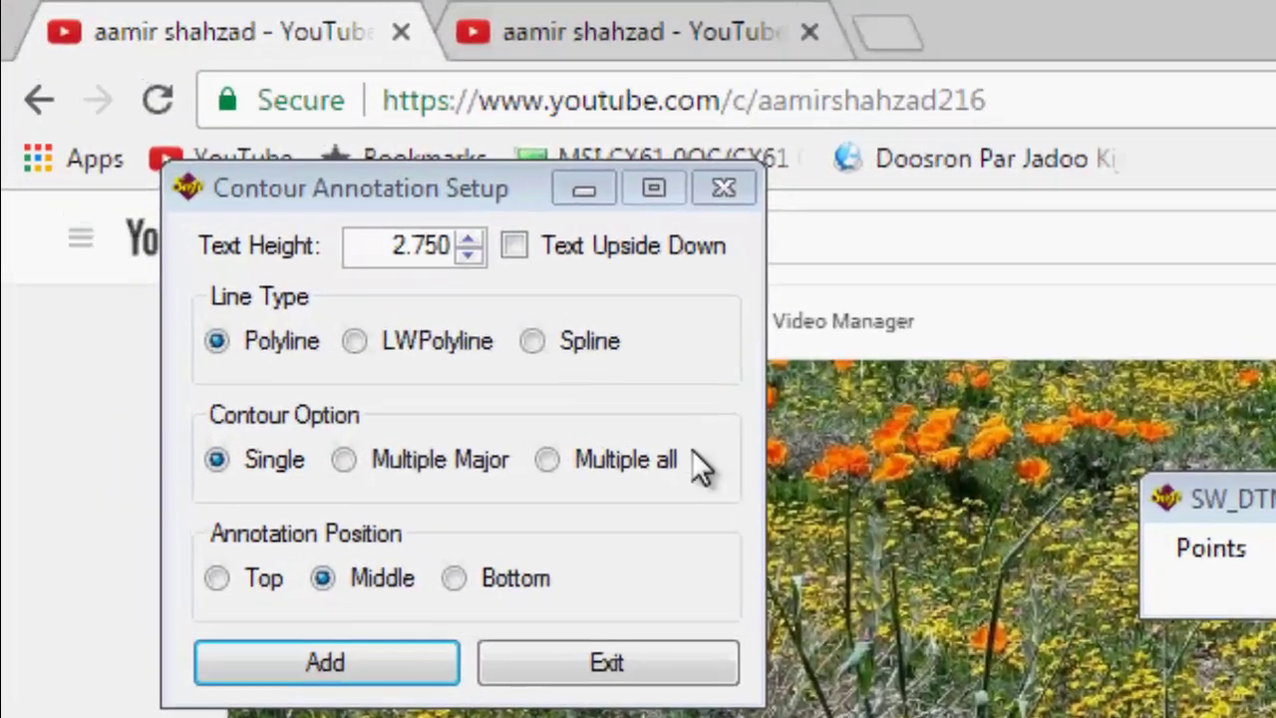
Exit Contour Annotation Setup and minimise the SW_DTM window.
left_click(606, 669)
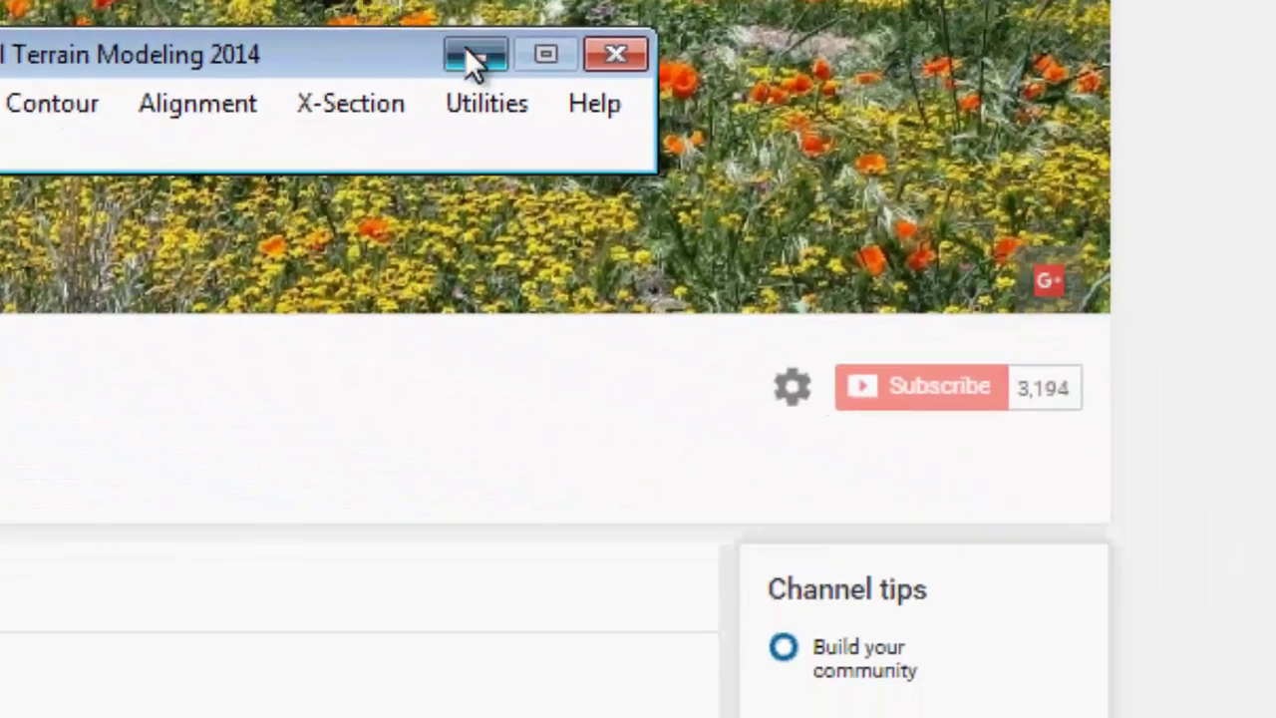
left_click(465, 51)
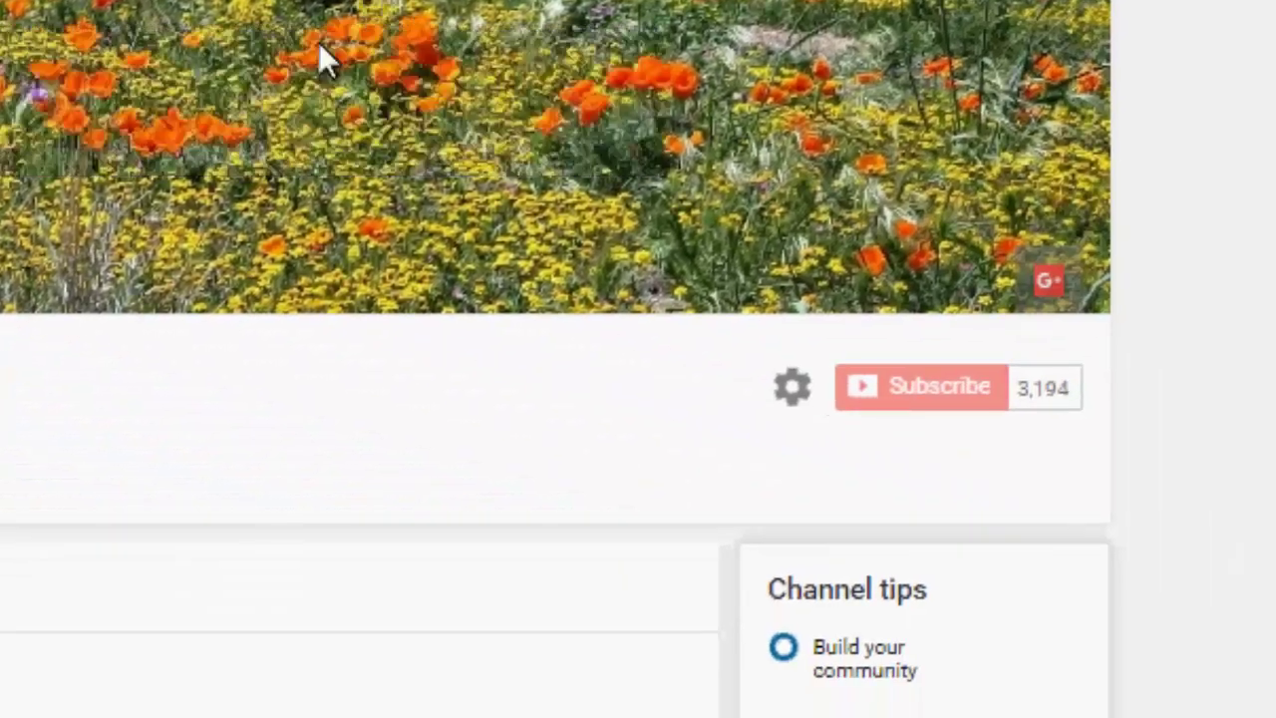